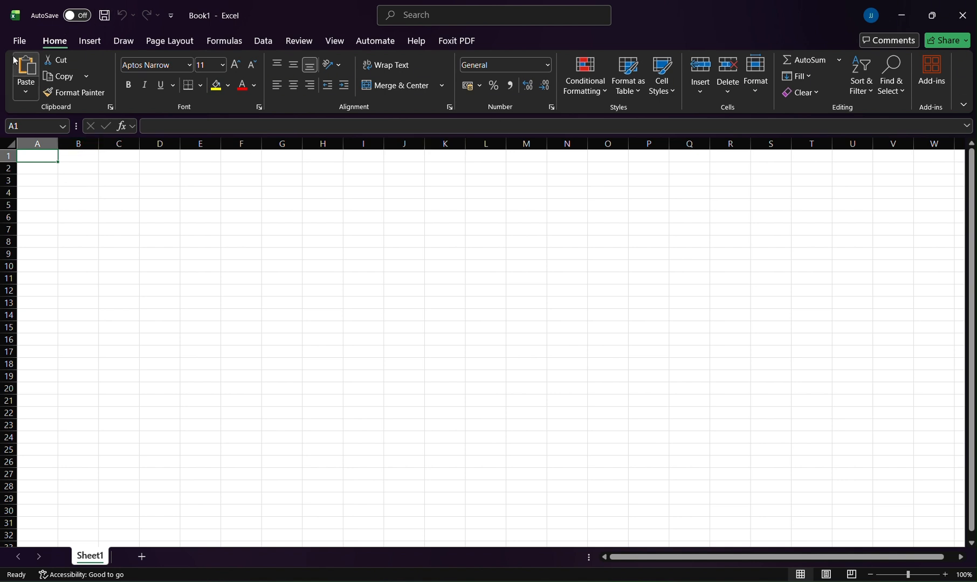
Step: Survey the command sets for inserting, drawing, page layout, formulas, data, review, view, automation, help and Foxit PDF, ending at the Home commands
click(89, 43)
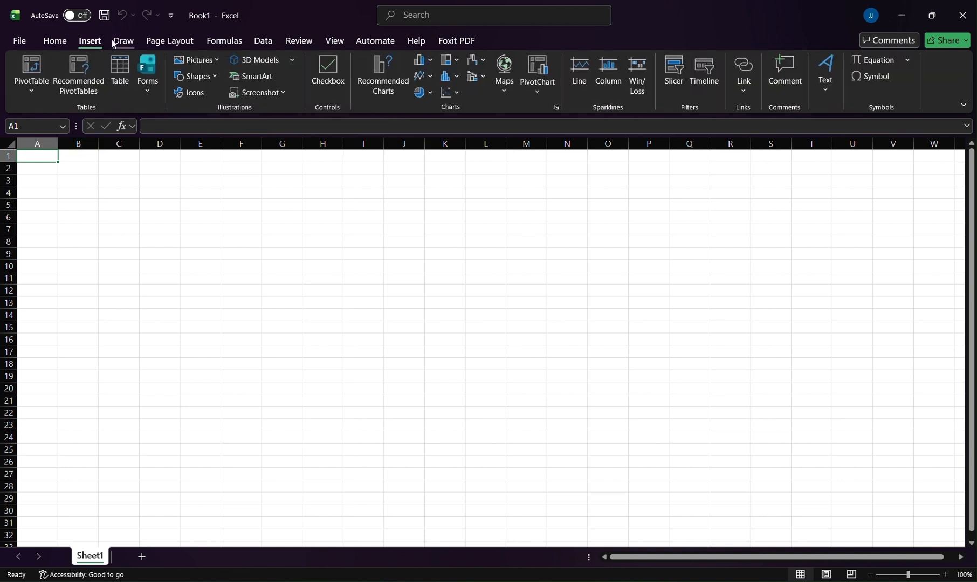
click(116, 41)
click(148, 41)
click(222, 41)
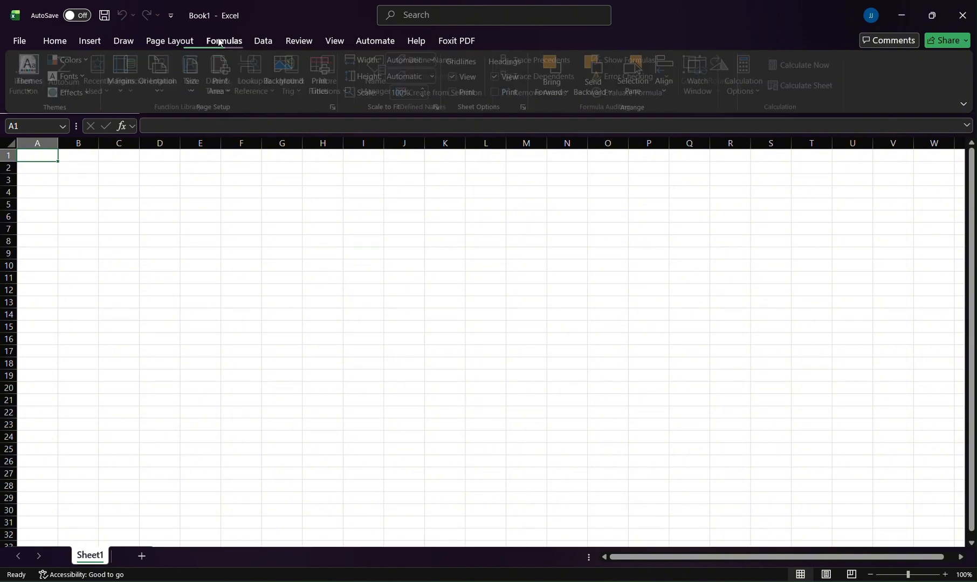
click(261, 41)
click(303, 41)
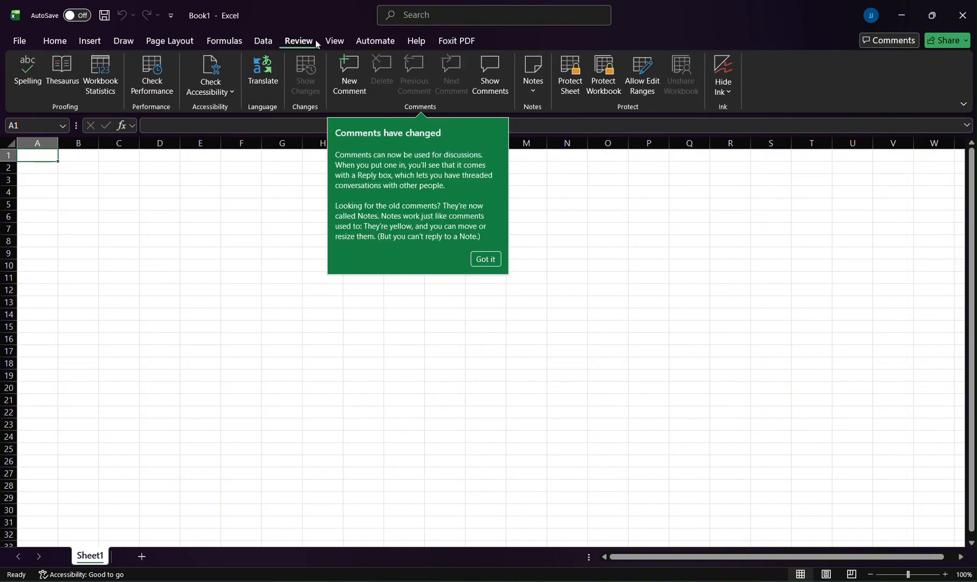
click(331, 41)
click(373, 42)
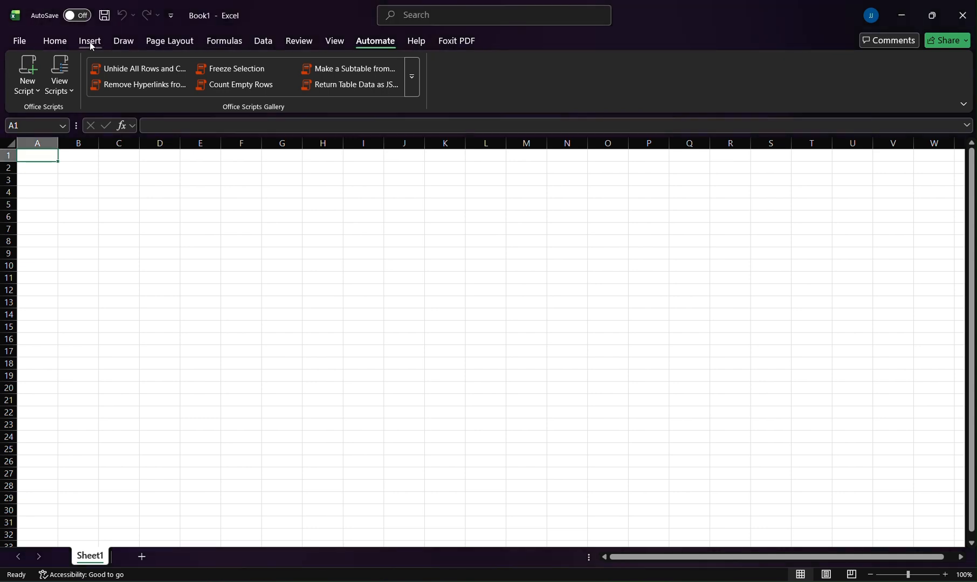
click(64, 46)
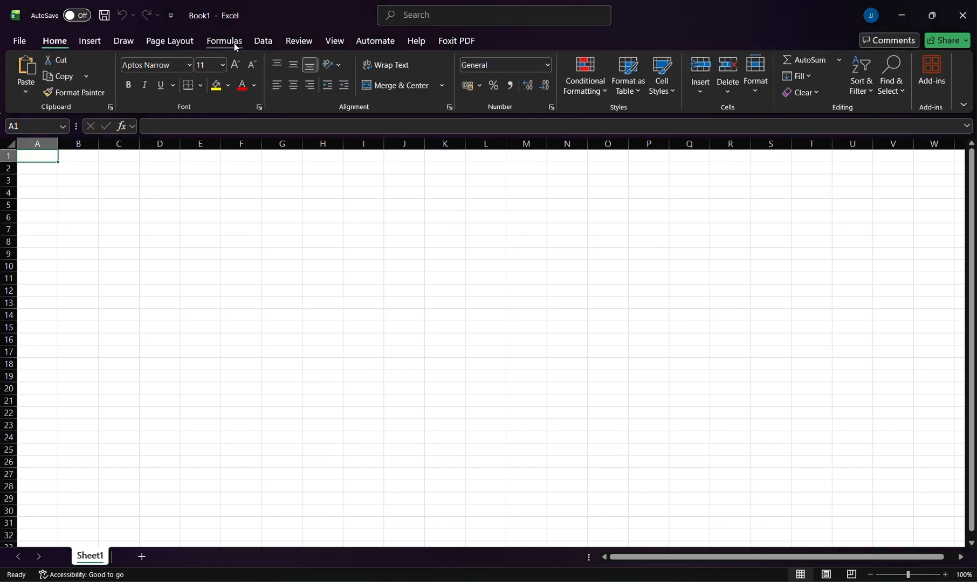
click(409, 47)
click(440, 48)
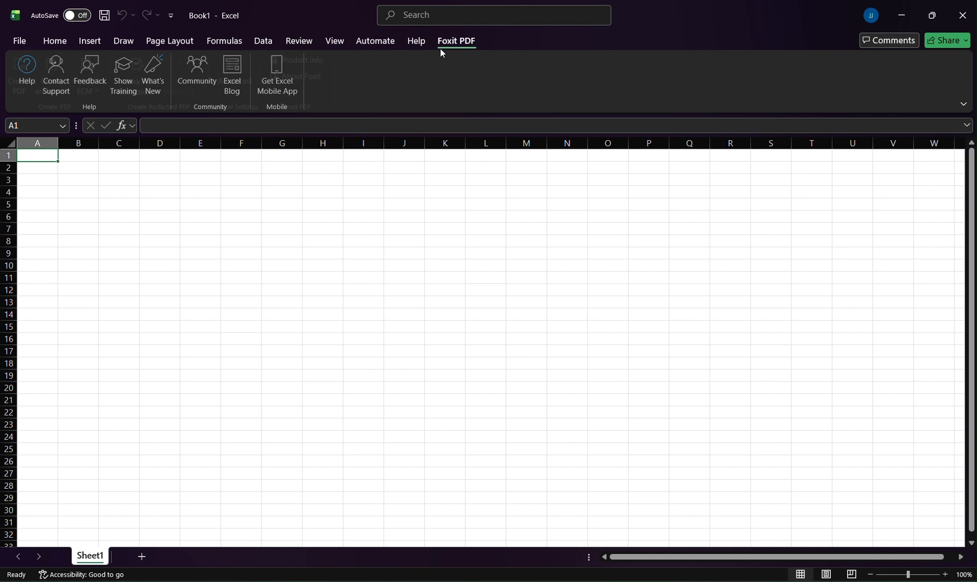
click(54, 42)
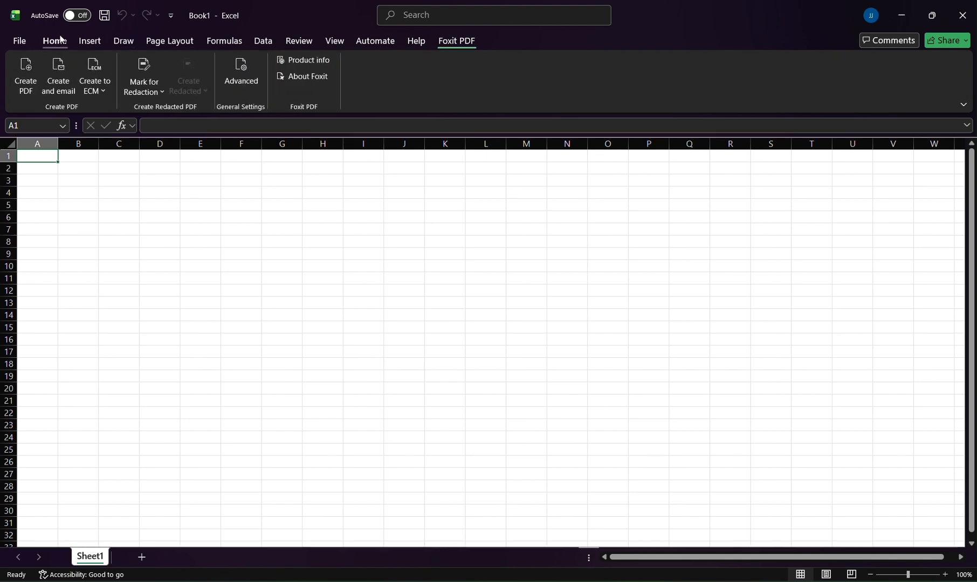
Step: Select individual cells such as F11, A7, A1, A2, D3 and C6 and inspect the cell reference shown for each
click(239, 278)
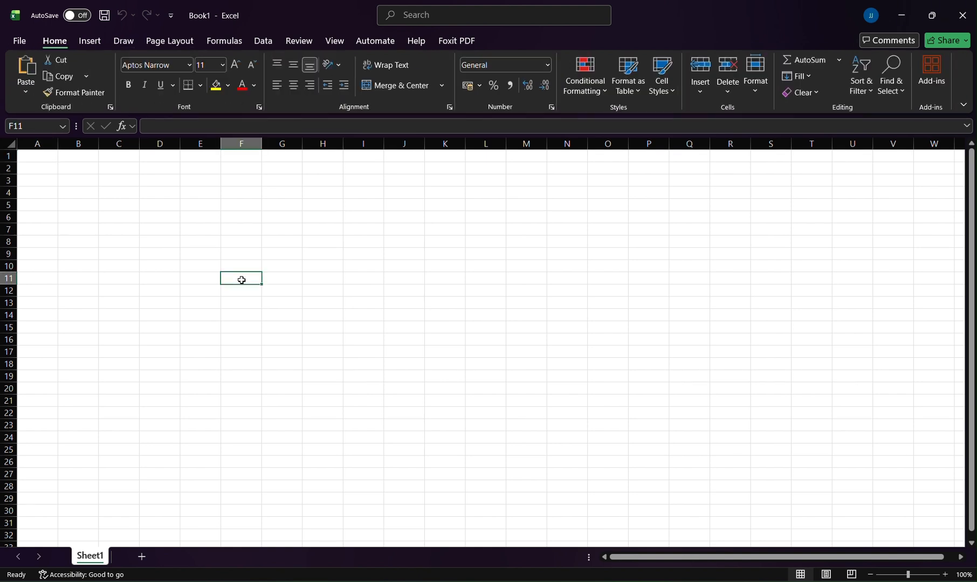
click(43, 228)
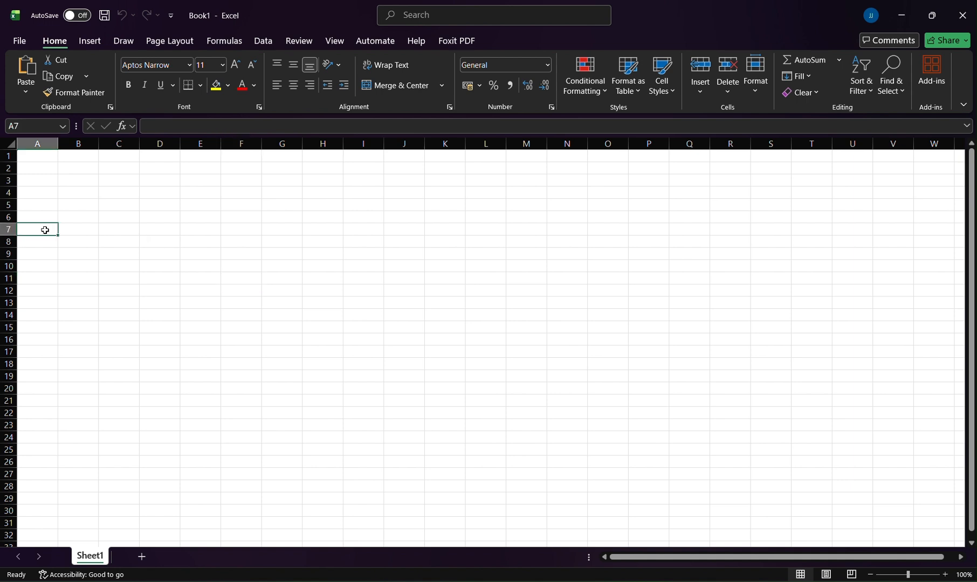
click(48, 161)
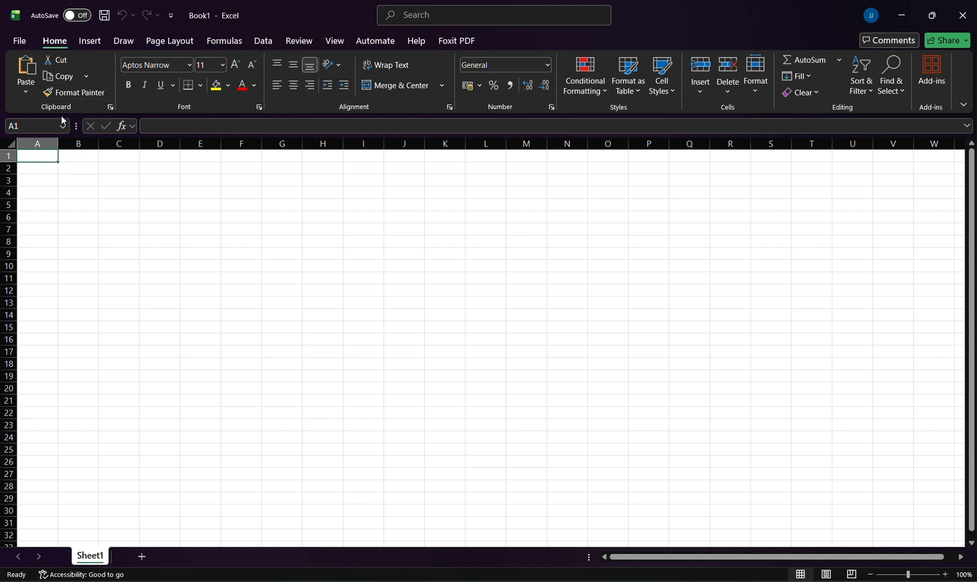
click(37, 126)
click(63, 163)
click(46, 171)
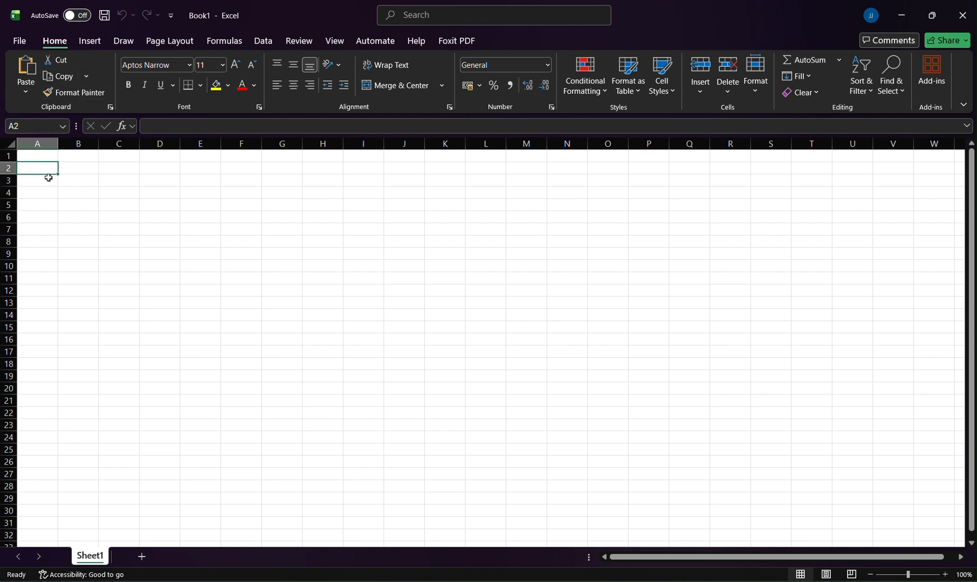
click(49, 190)
click(164, 180)
click(34, 129)
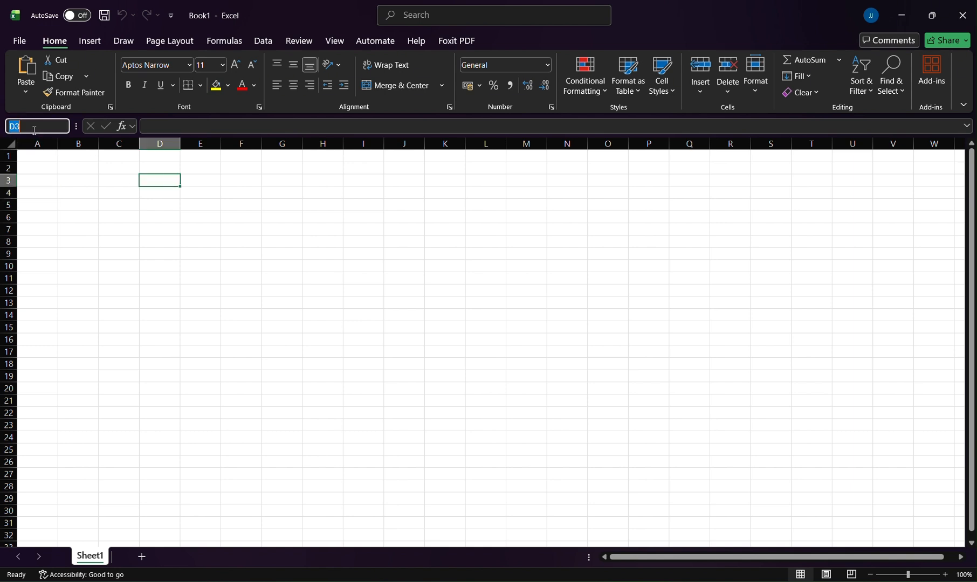
click(108, 215)
click(64, 127)
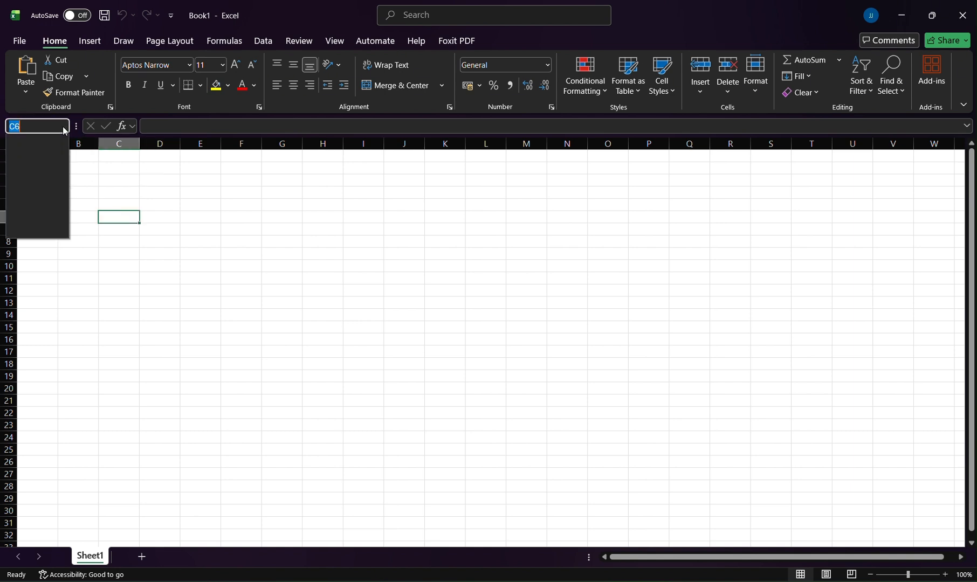
click(507, 300)
Step: Select cells in different areas of the grid, including I15, and return to cell A1
click(103, 216)
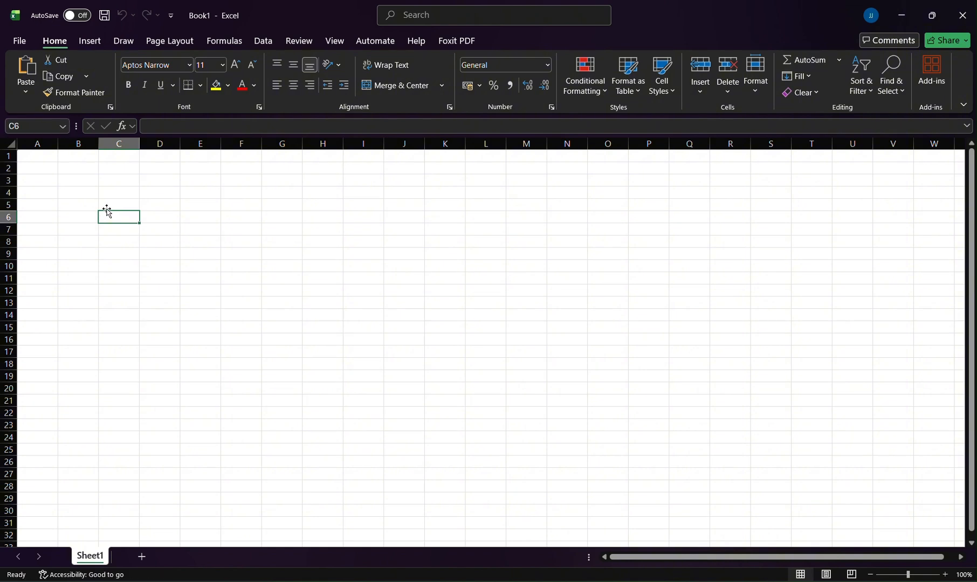
click(186, 205)
click(213, 274)
click(350, 243)
click(365, 326)
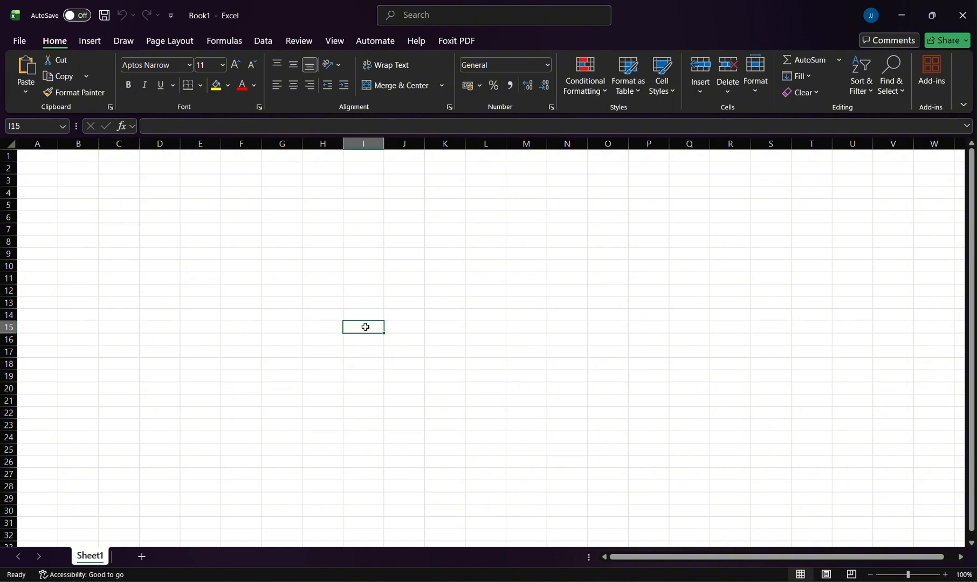
click(32, 158)
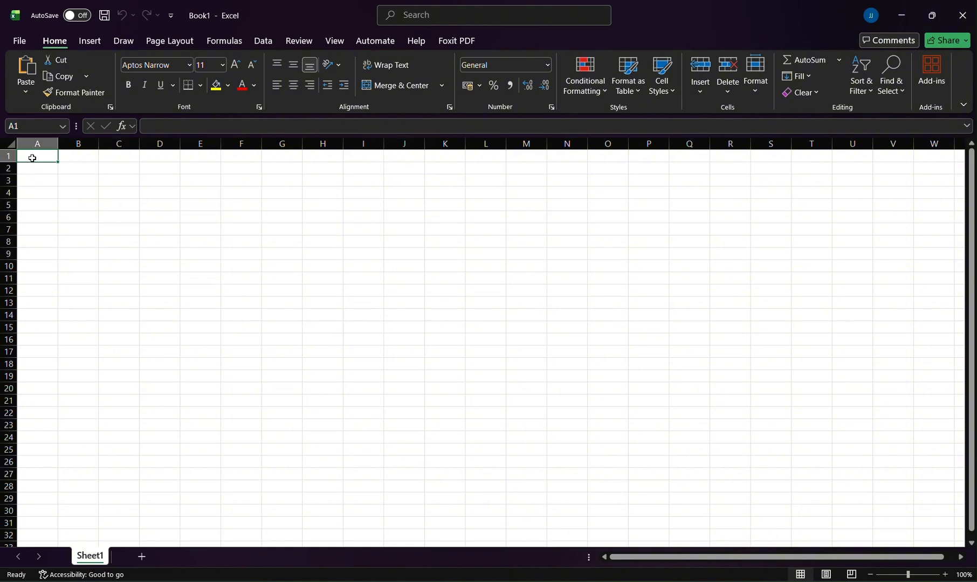
Step: Advance the active cell three columns across row 1 from A1, and on to A2 at the start of the next row
key(Tab)
key(Tab)
key(Tab)
key(Return)
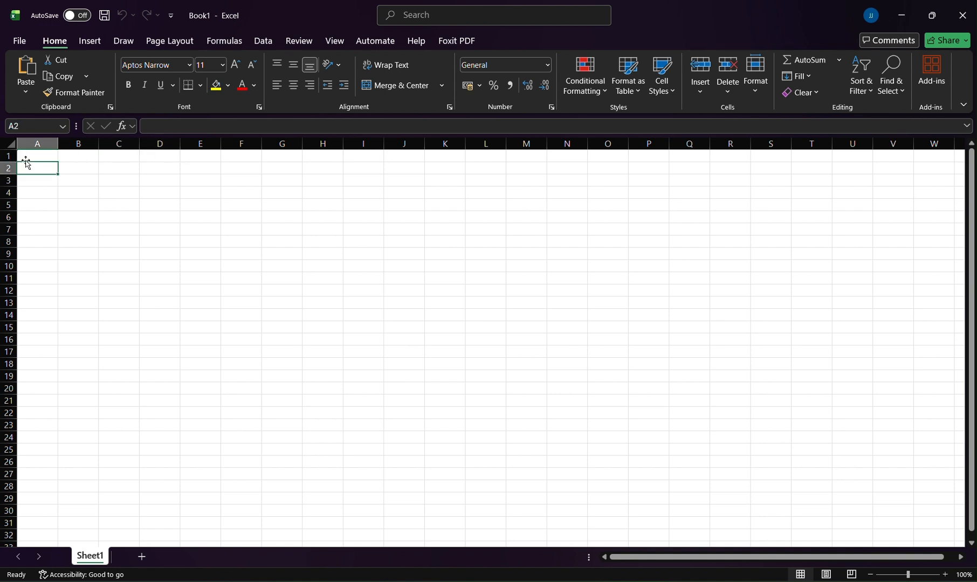
Step: Move the active cell down the sheet one cell at a time, alternating between columns A and B, and return to A1
key(Down)
key(Down)
key(Right)
key(Down)
key(Left)
key(Down)
key(Right)
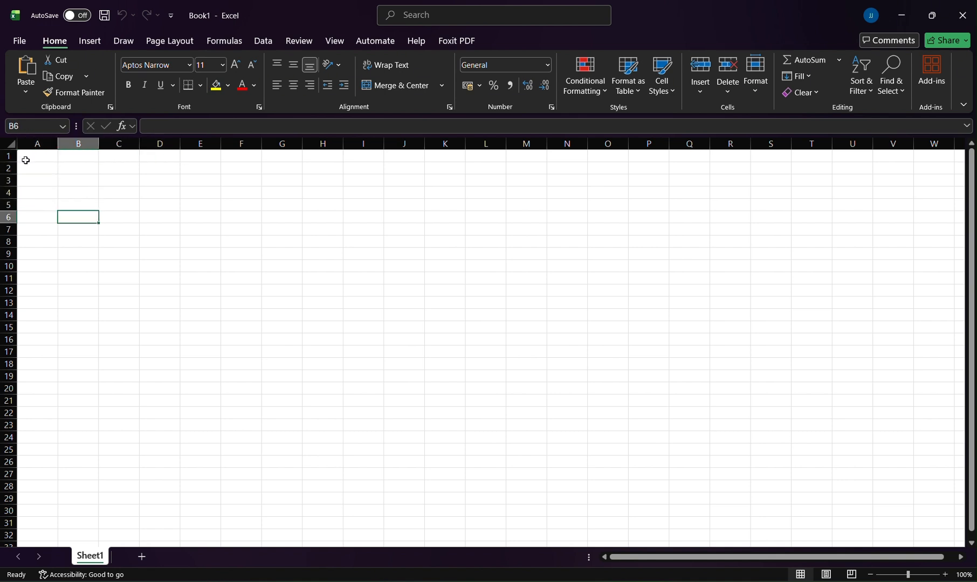
key(Down)
key(Left)
key(Down)
key(Down)
key(Right)
key(Down)
key(Left)
key(Down)
key(Down)
key(Down)
key(Down)
key(Right)
key(Down)
key(Left)
key(Down)
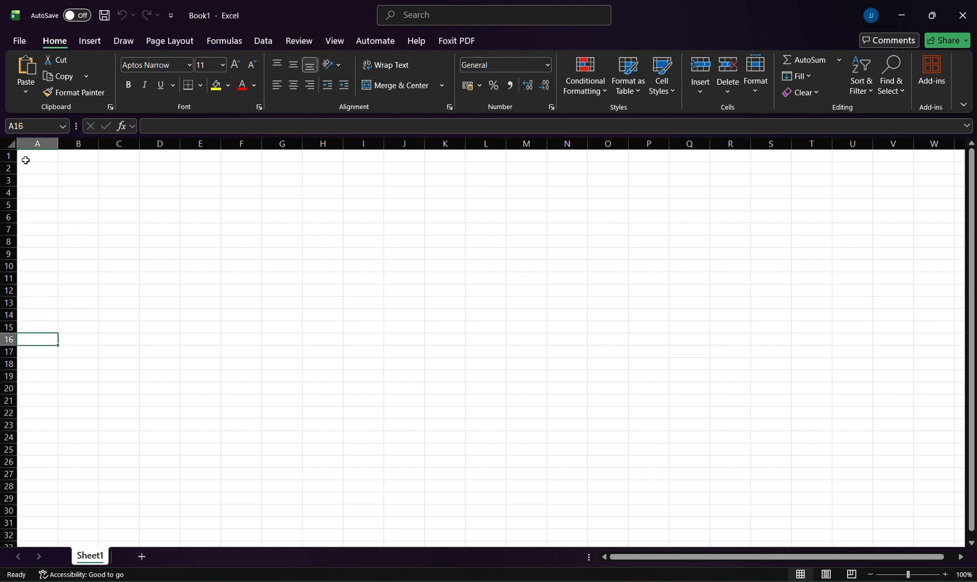
key(Down)
key(Down)
key(Right)
key(Down)
key(Down)
key(Down)
key(Down)
key(ctrl+Home)
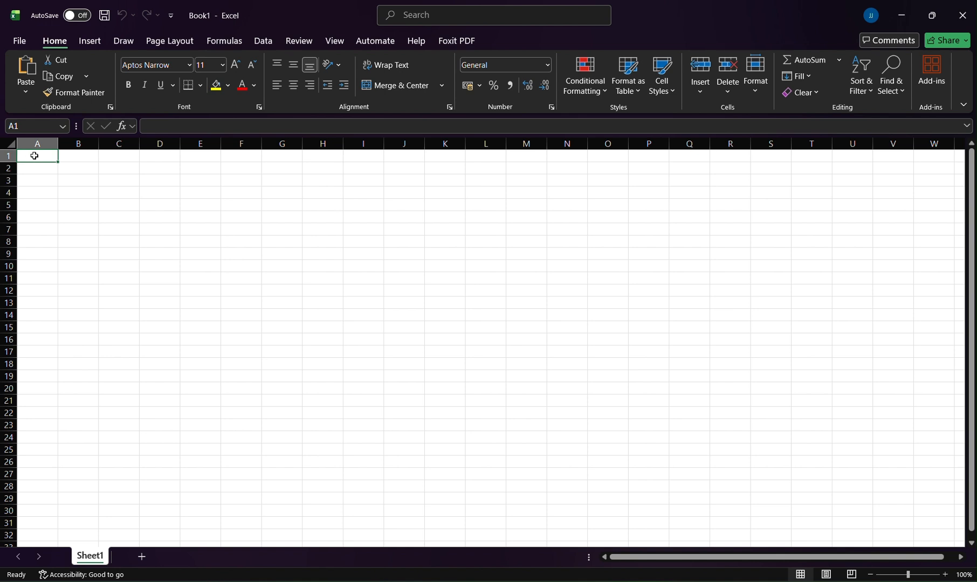
Step: Enter the text Hi in cell A1
text(Hi)
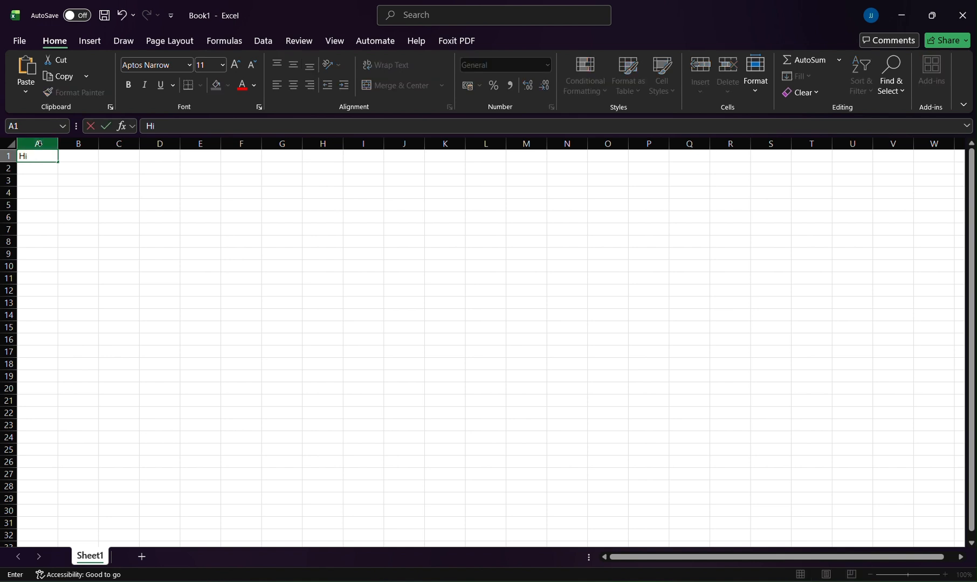
key(Return)
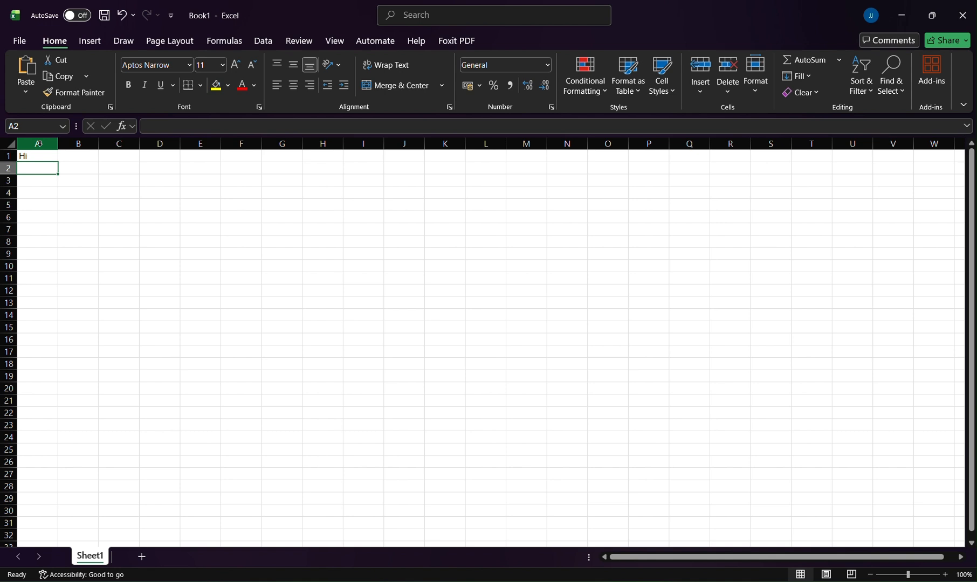
Step: Enter Rent, Food, Transport and Internet across cells A1 to D1, replacing the existing content of A1
key(Up)
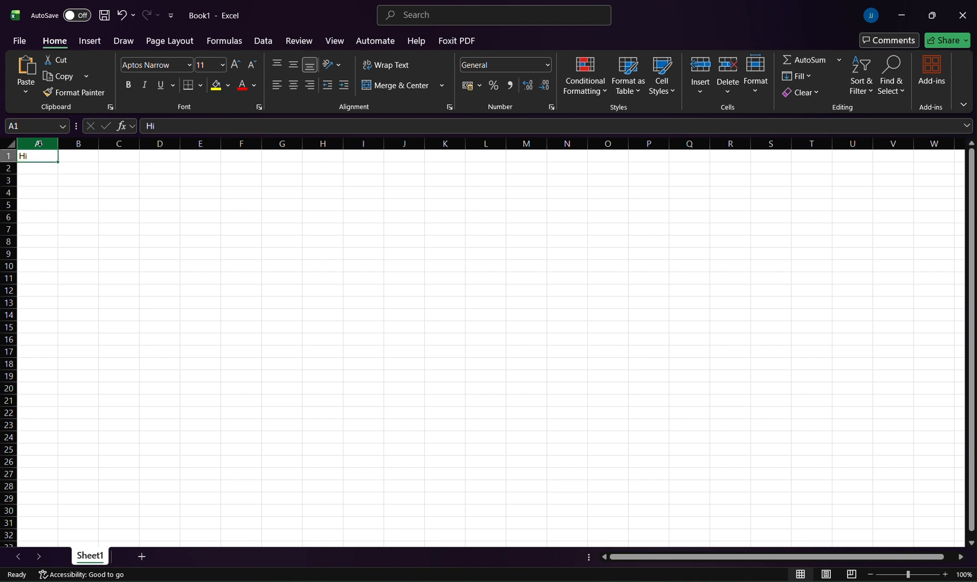
text(Rent)
key(Tab)
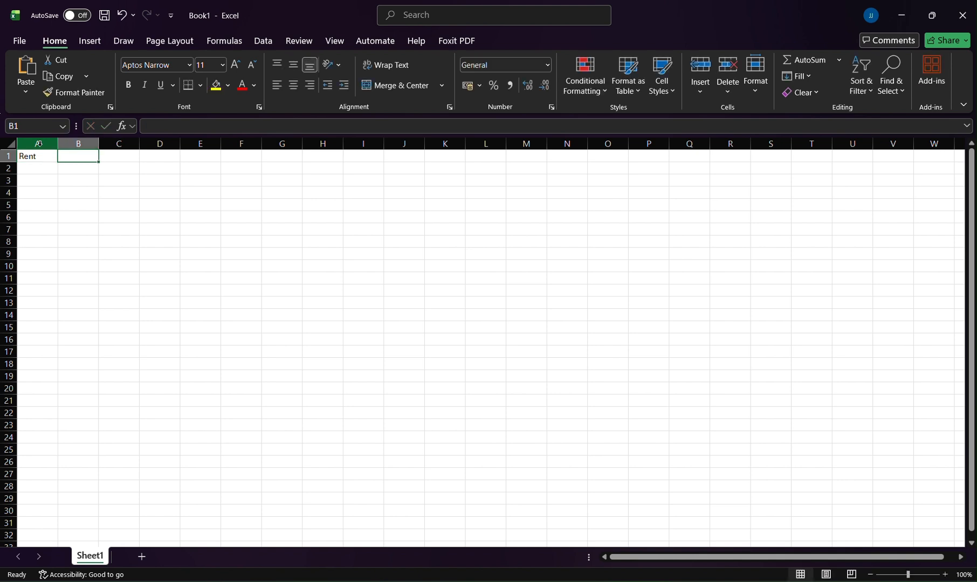
text(Food)
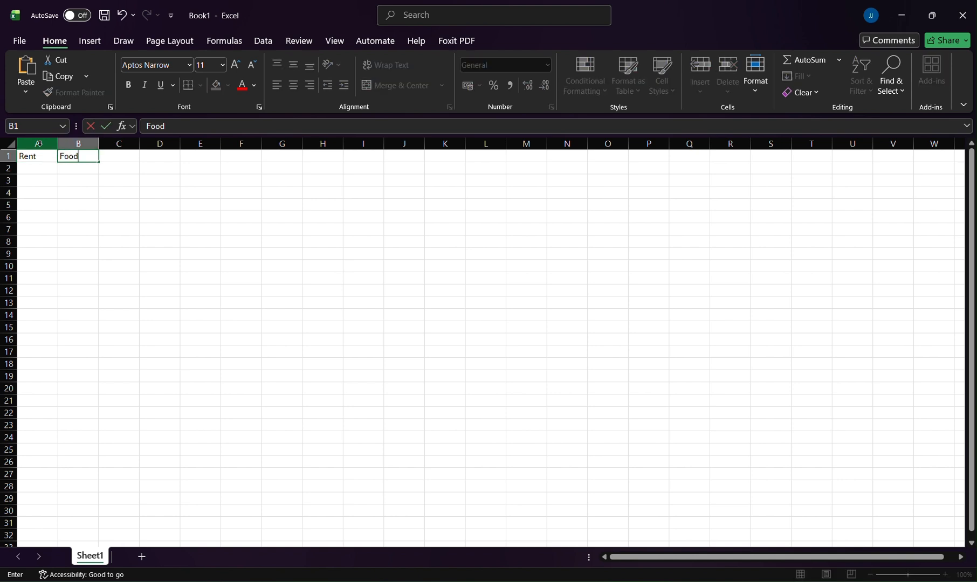
key(Tab)
text(Transport)
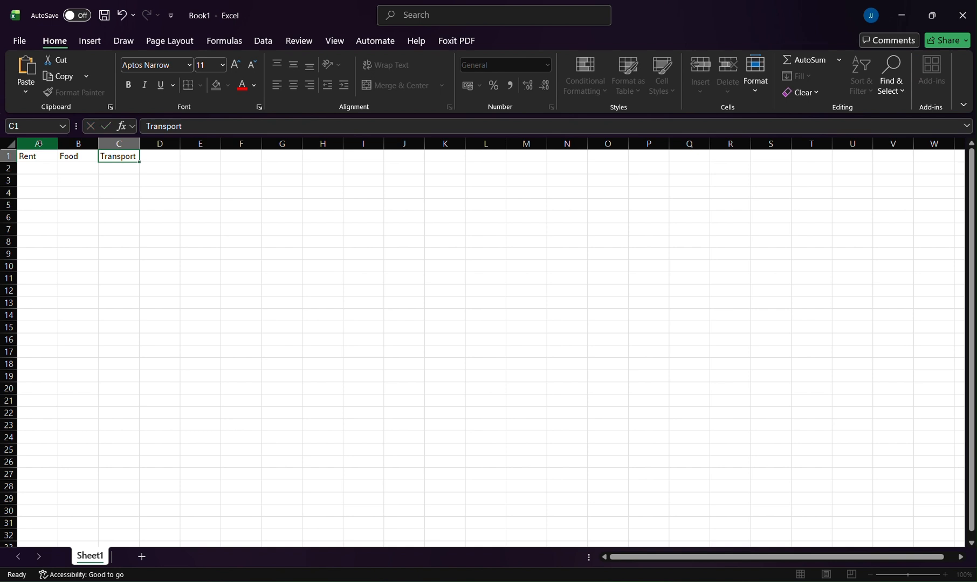
key(Return)
key(Up)
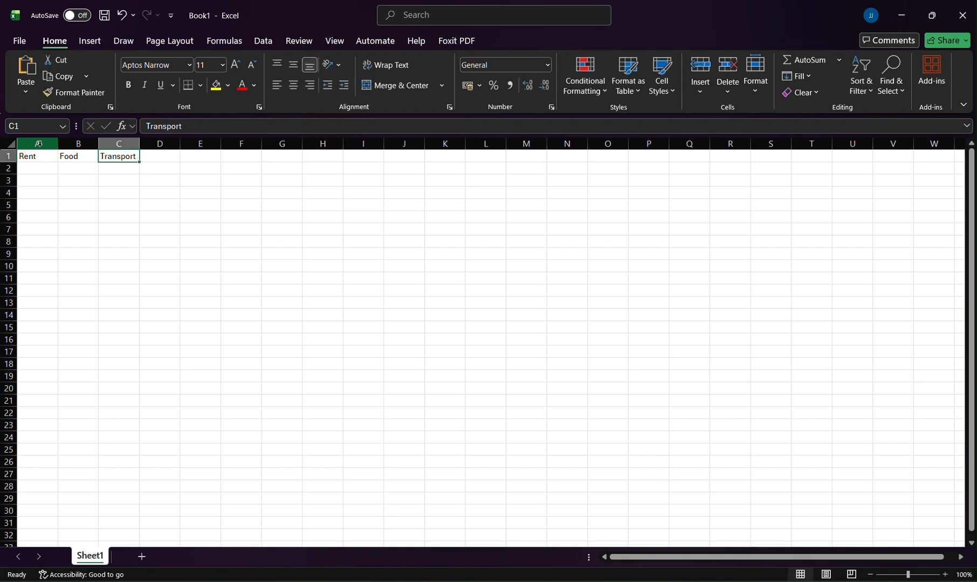
key(Right)
text(Int)
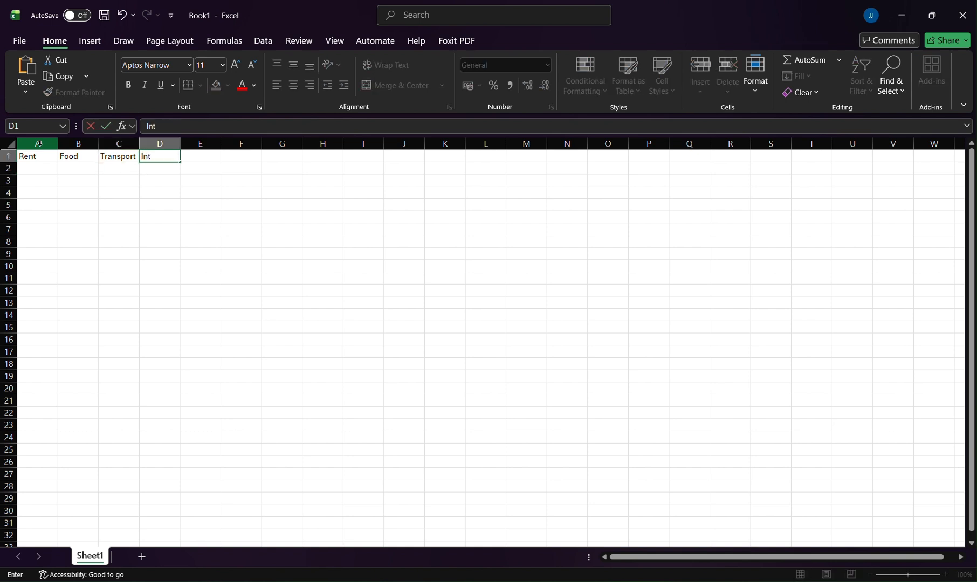
text(ernet)
Step: Copy Food from B1 into A2 and Transport from C1 into A3
click(77, 158)
key(ctrl+c)
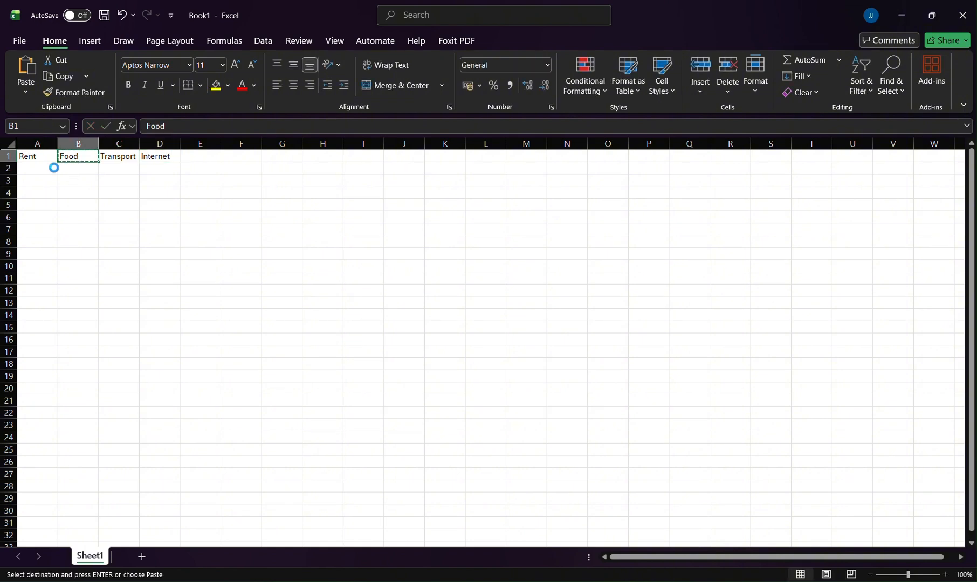
click(39, 167)
key(ctrl+v)
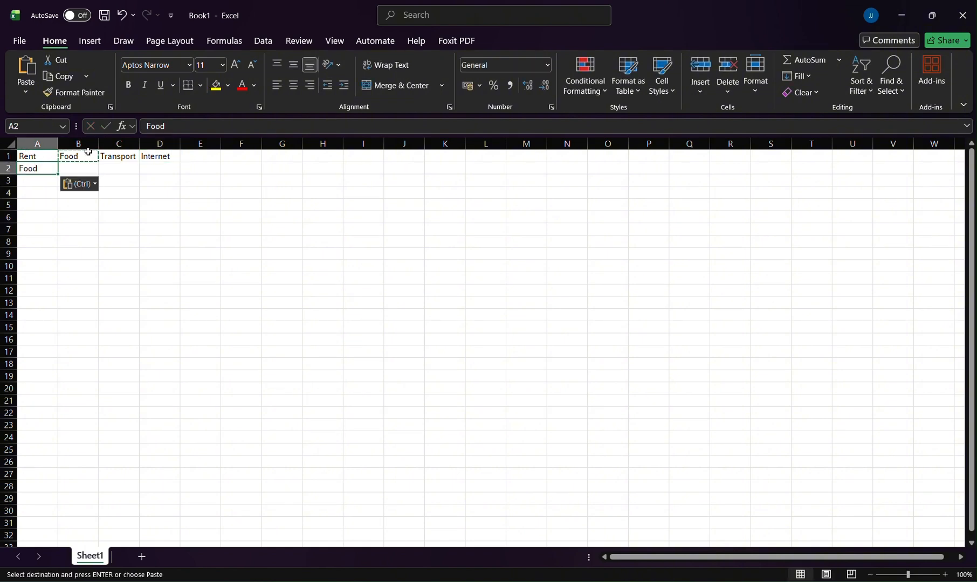
click(129, 156)
key(ctrl+c)
click(47, 177)
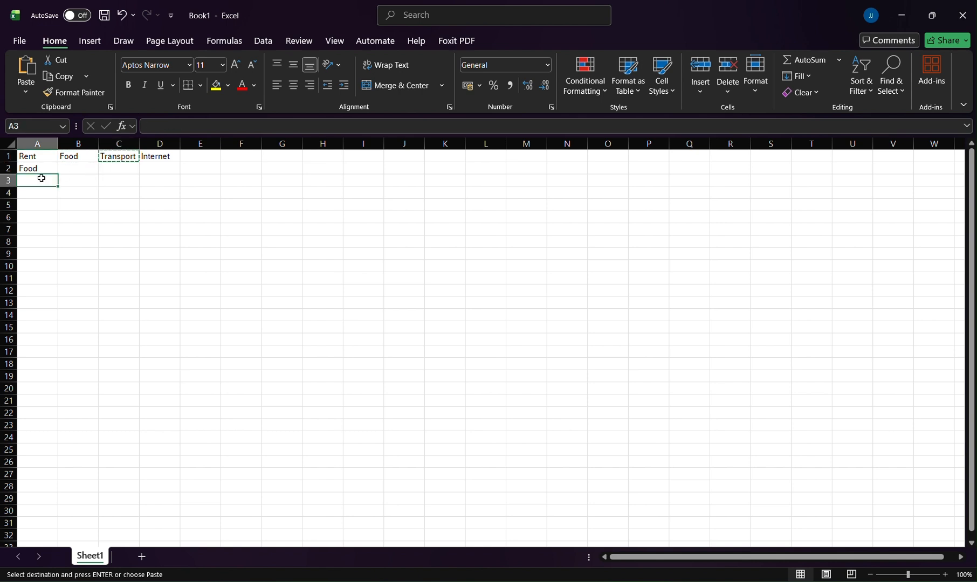
key(ctrl+v)
Step: Paste the copied Transport entry into cells D1 and A4
click(161, 156)
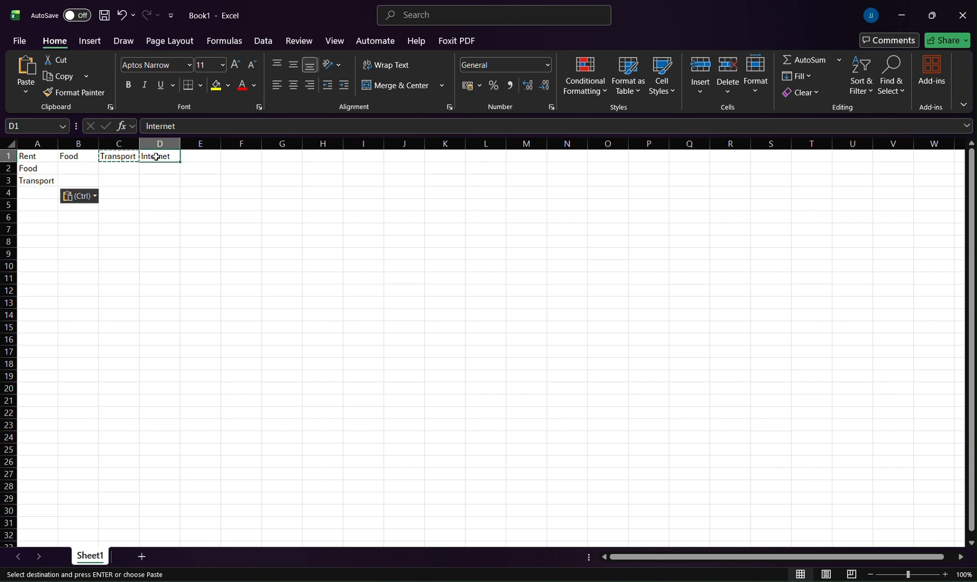
key(ctrl+v)
click(45, 191)
key(ctrl+v)
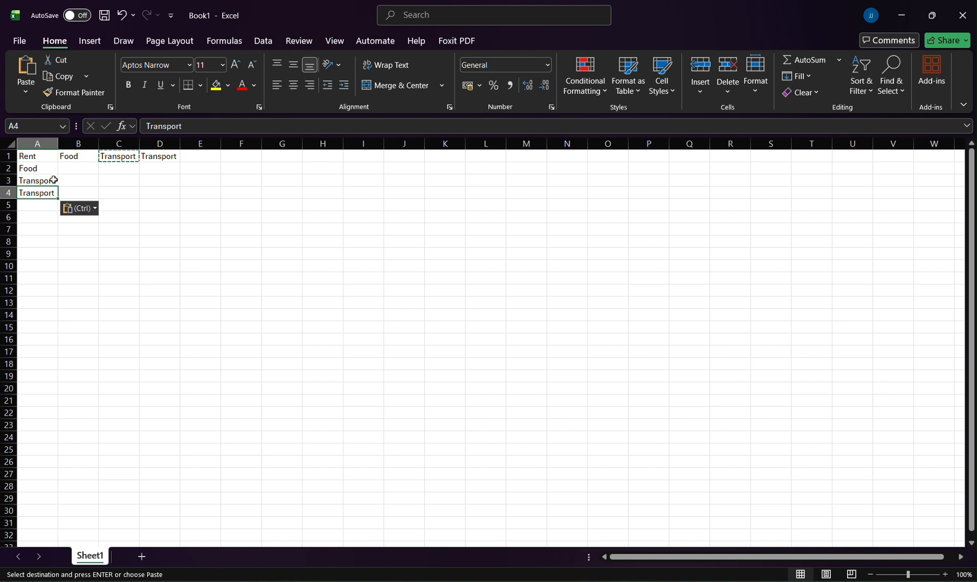
Step: Replace the entry in cell B1 with Amount
click(76, 156)
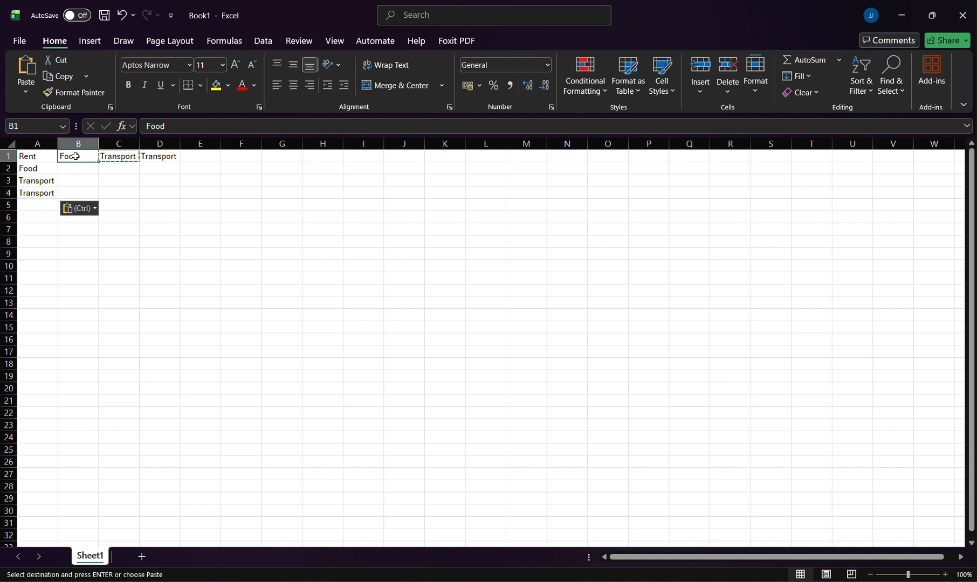
text(Amount)
key(Return)
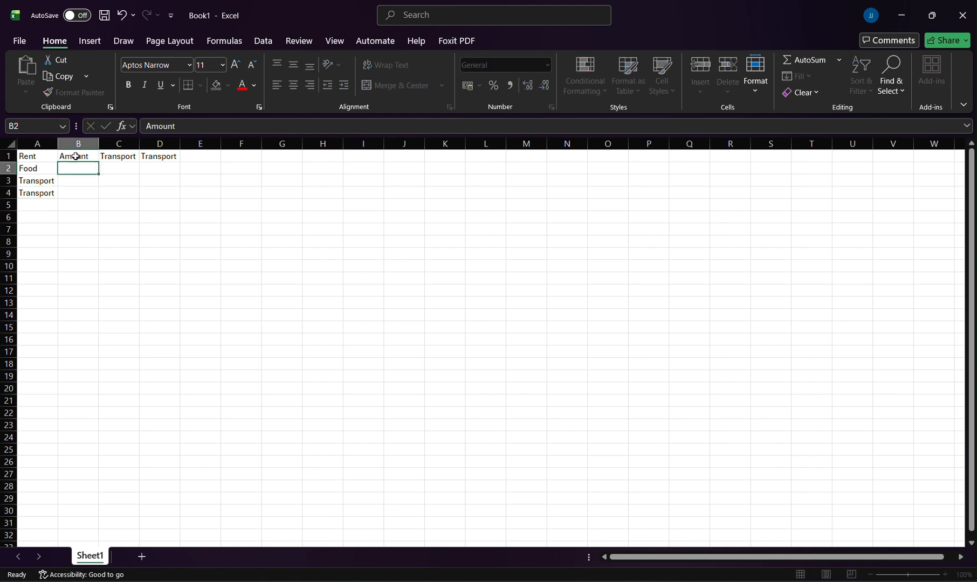
Step: Replace the entry in cell A4 with Internet
key(Down)
key(Down)
key(Left)
text(Internet)
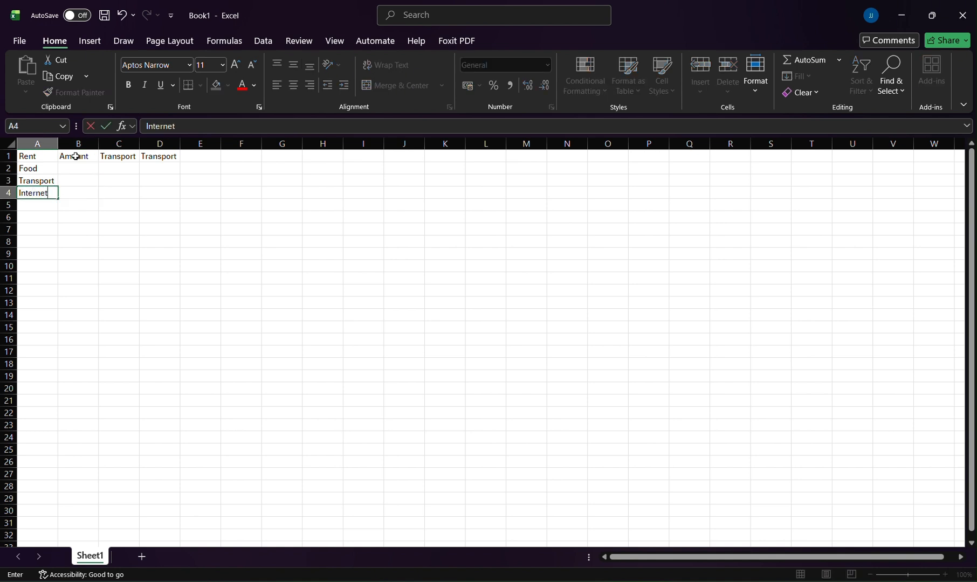
key(Return)
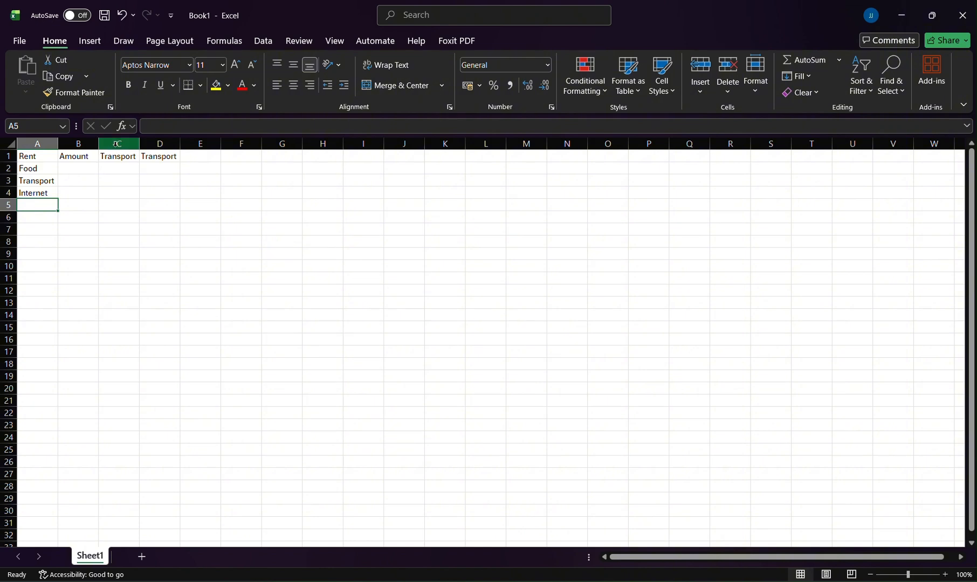
Step: Clear the two leftover Transport entries from cells C1 and D1
click(116, 157)
key(Delete)
key(Right)
key(Delete)
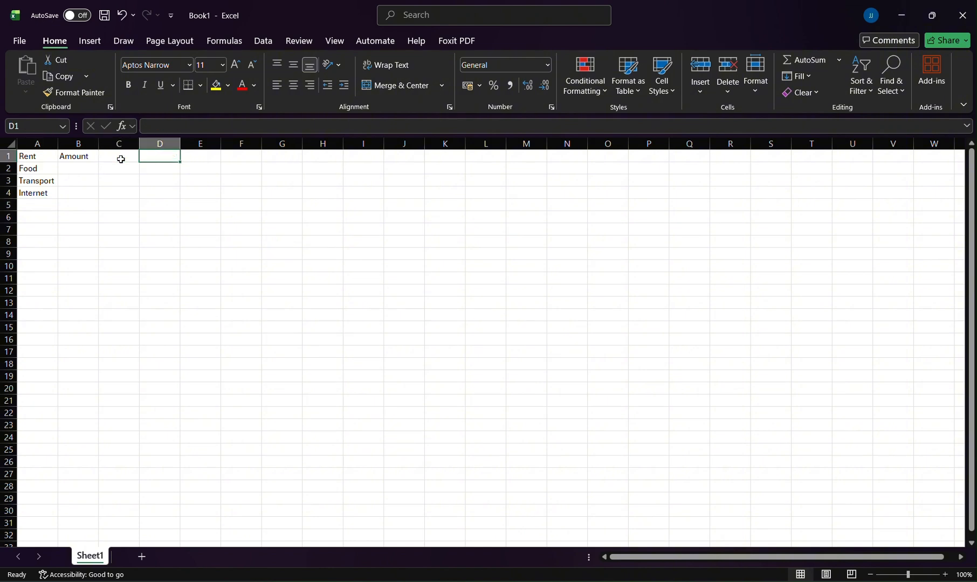
Step: Shift the four expense categories down one row by copying A1:A4 to A2:A5 and clearing A1
drag(31, 155, 35, 192)
key(ctrl+c)
click(32, 167)
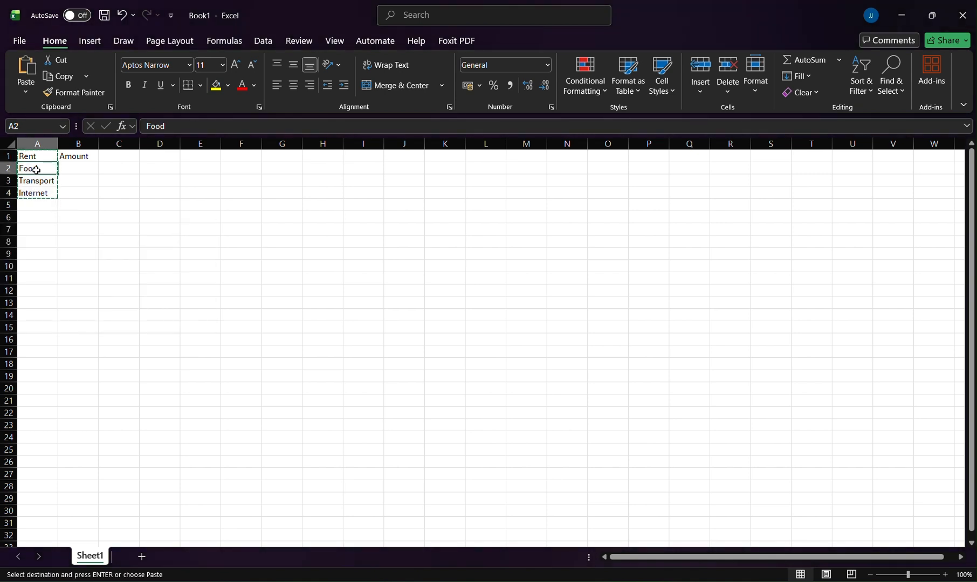
key(ctrl+v)
click(36, 158)
key(Delete)
Step: Make the expense categories in A2:A5 and the Amount header in B1 bold
key(Down)
key(shift+Down)
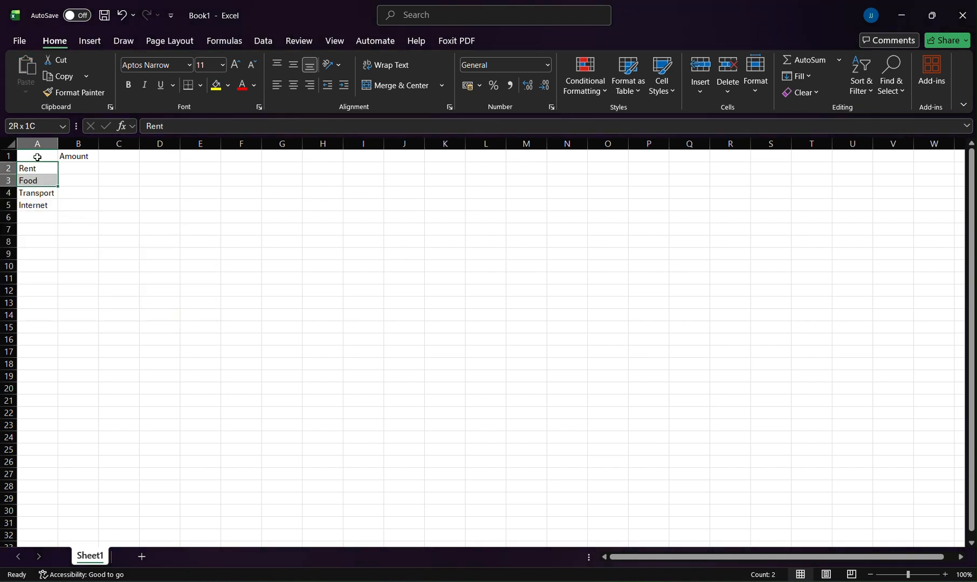
key(shift+Down)
key(shift+Down)
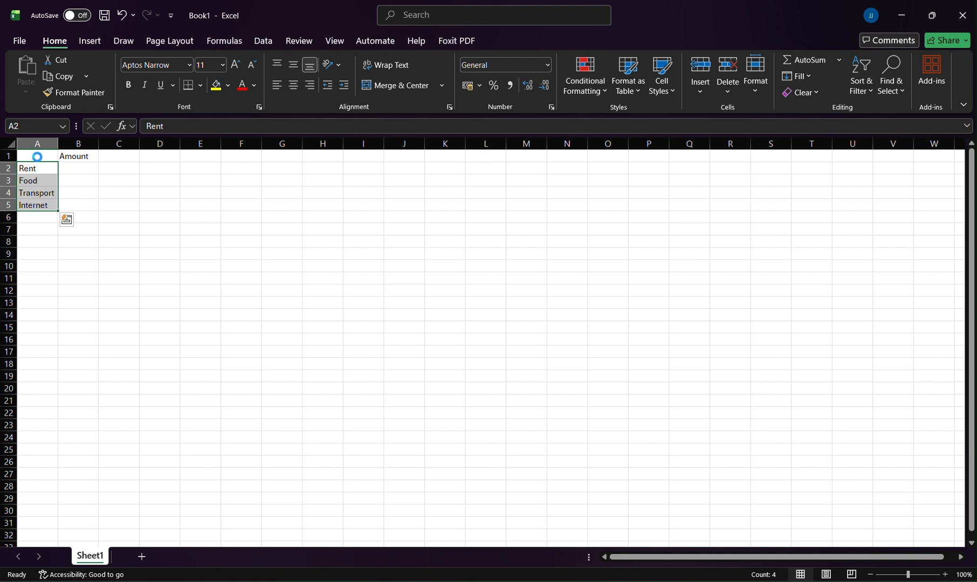
key(ctrl+b)
click(37, 157)
key(Right)
key(ctrl+b)
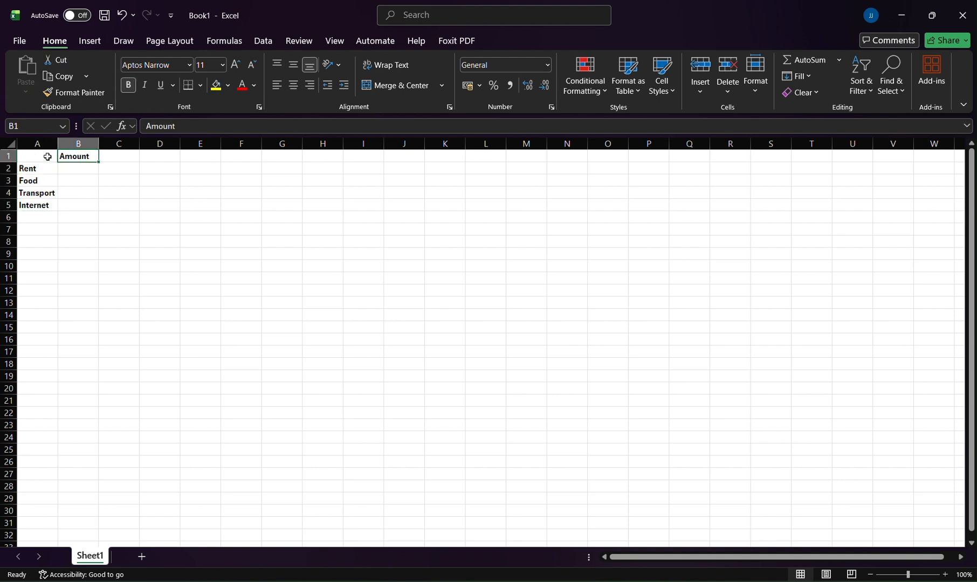
Step: Fill the Amount header in B1 with yellow and the categories in A2:A5 with standard green
click(216, 86)
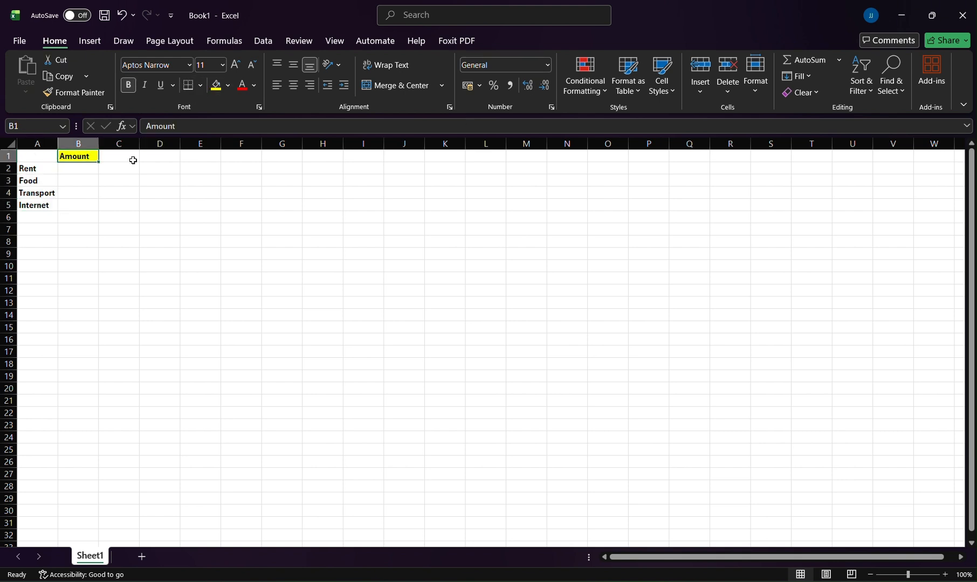
click(34, 172)
drag(34, 172, 38, 205)
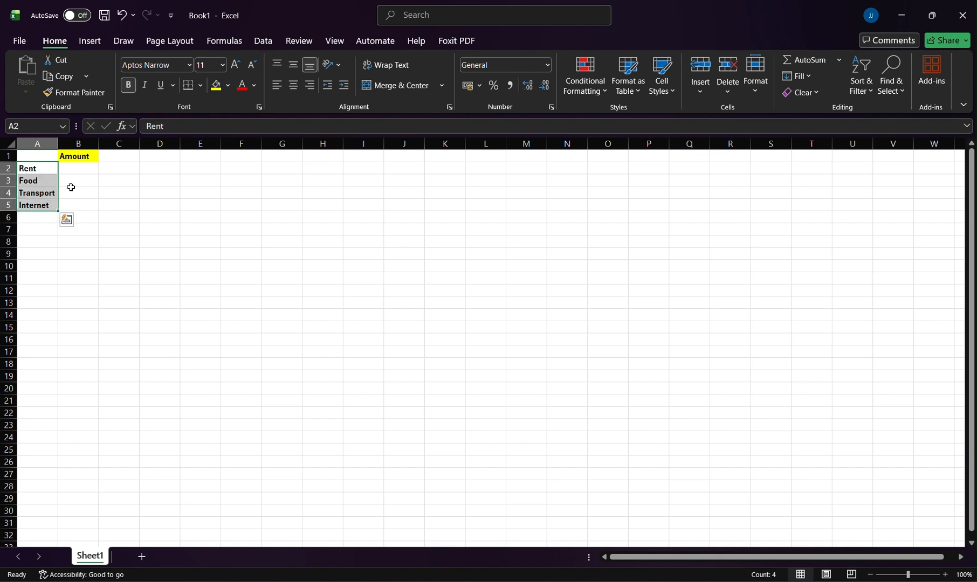
click(229, 85)
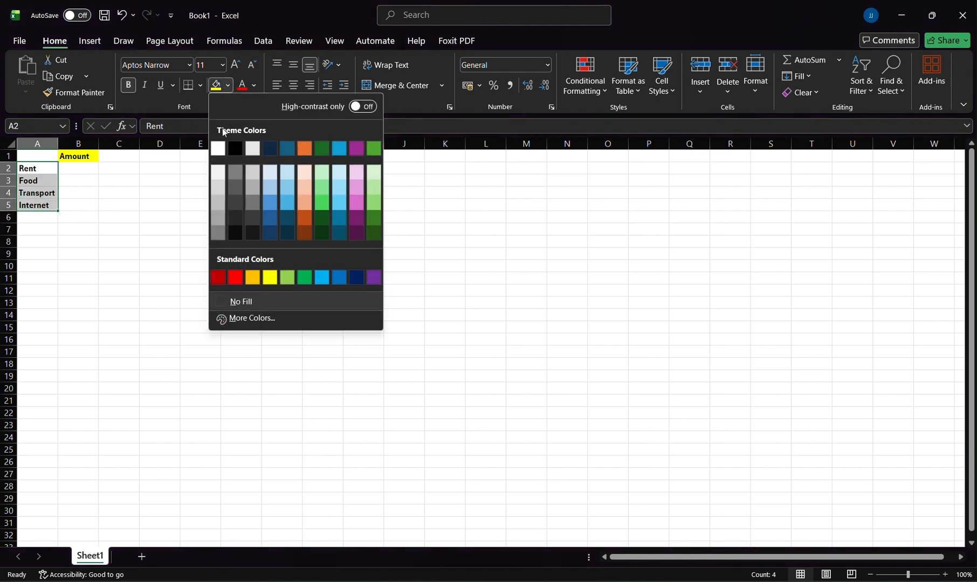
click(297, 281)
Step: Enter the amounts 4500 for Rent, 2000 for Food, 1000 for Transport and 1500 for Internet in B2 to B5
click(83, 165)
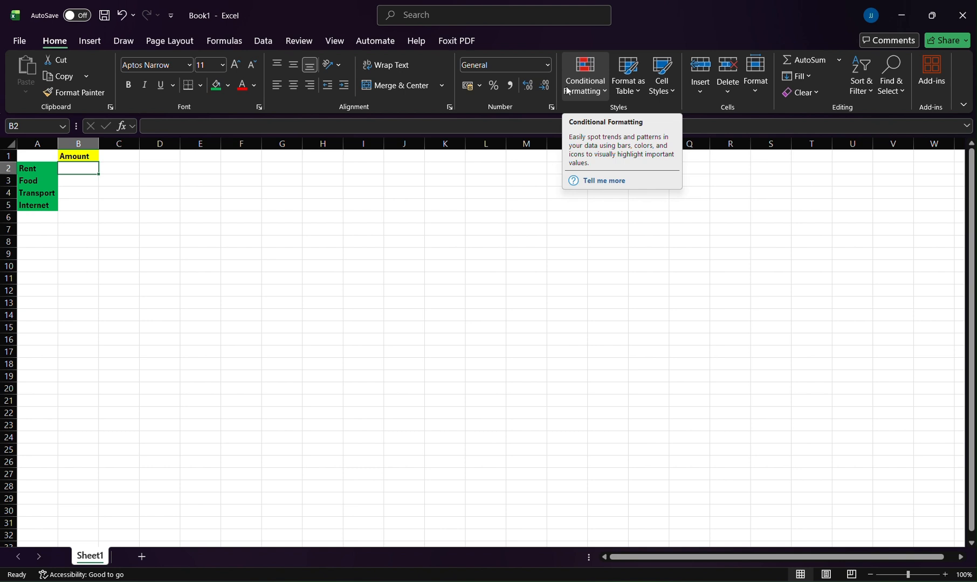
text(4500)
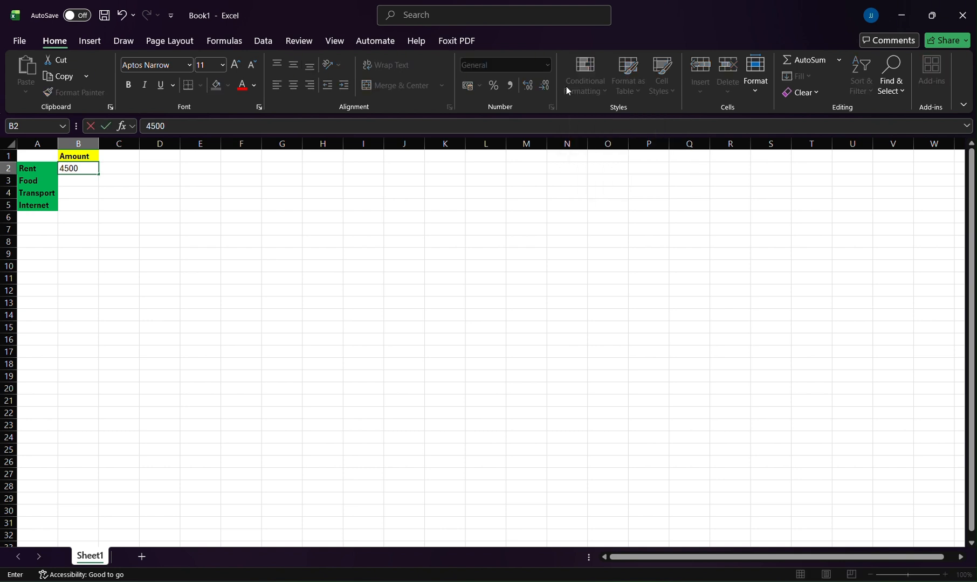
key(Return)
text(2000)
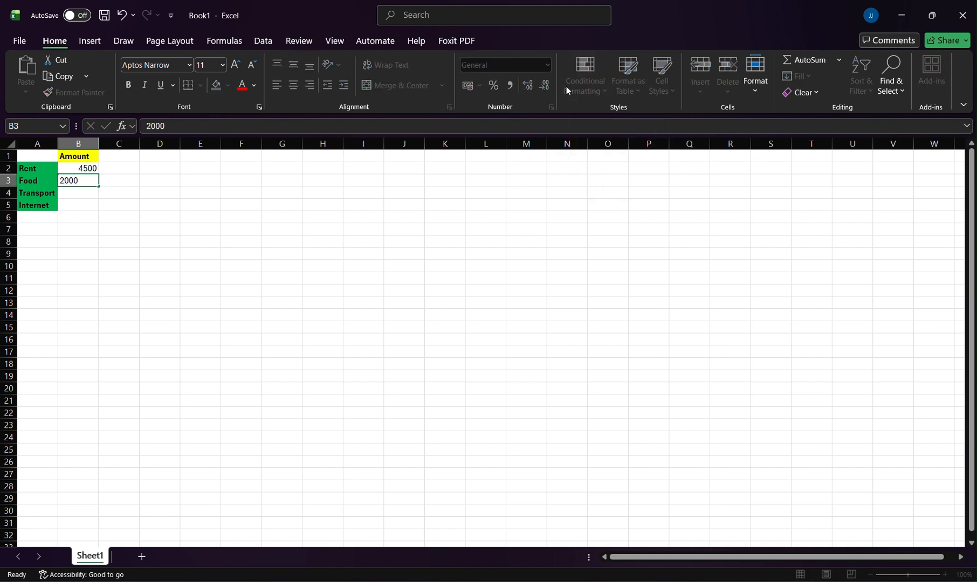
key(Return)
text(1000)
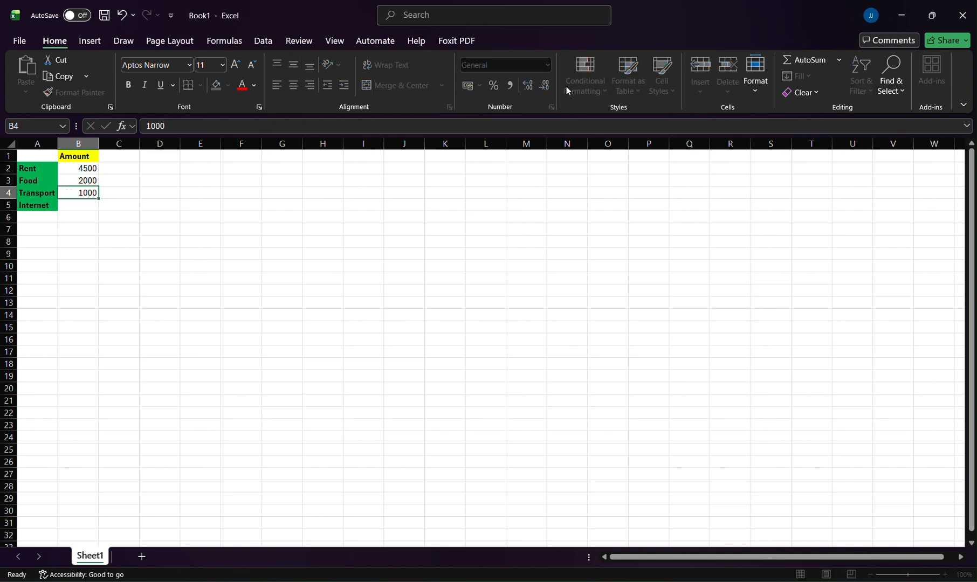
key(Return)
text(1500)
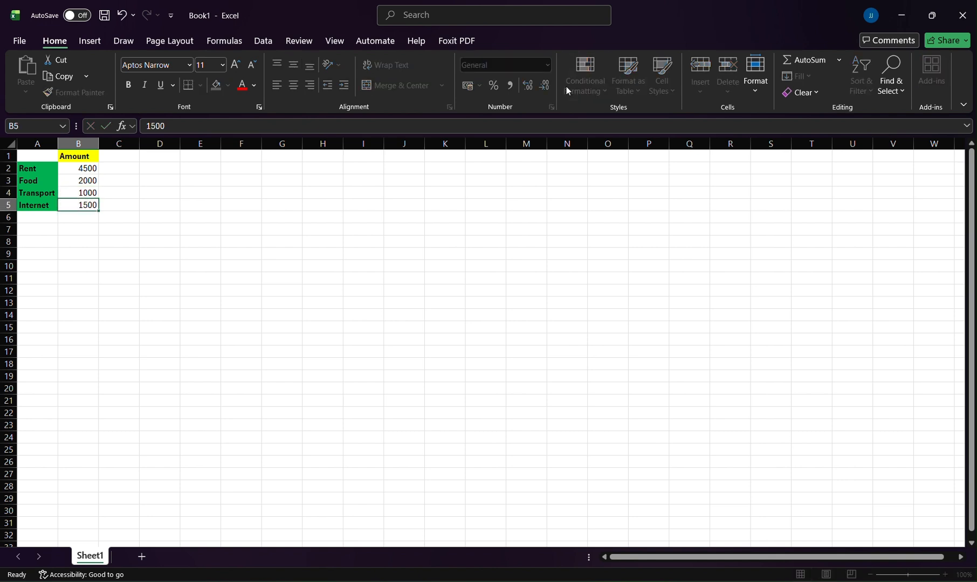
key(Return)
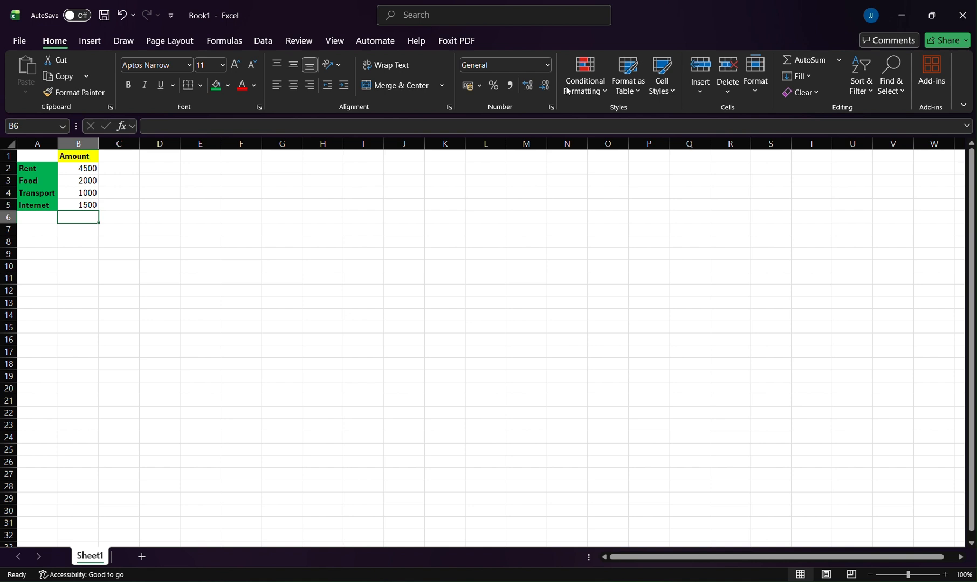
Step: Enter the simple addition formula =10+5 in cell B6
text(=)
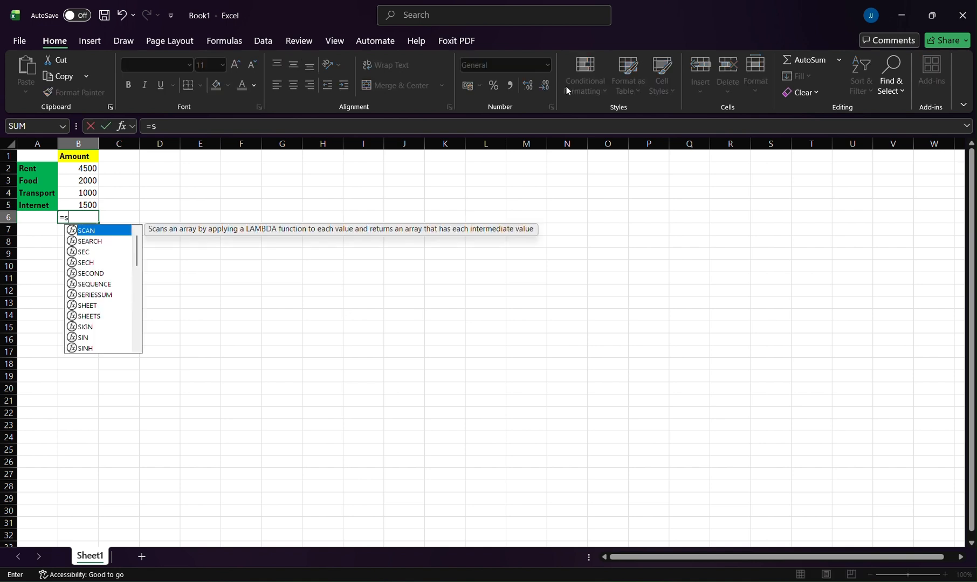
text(10+)
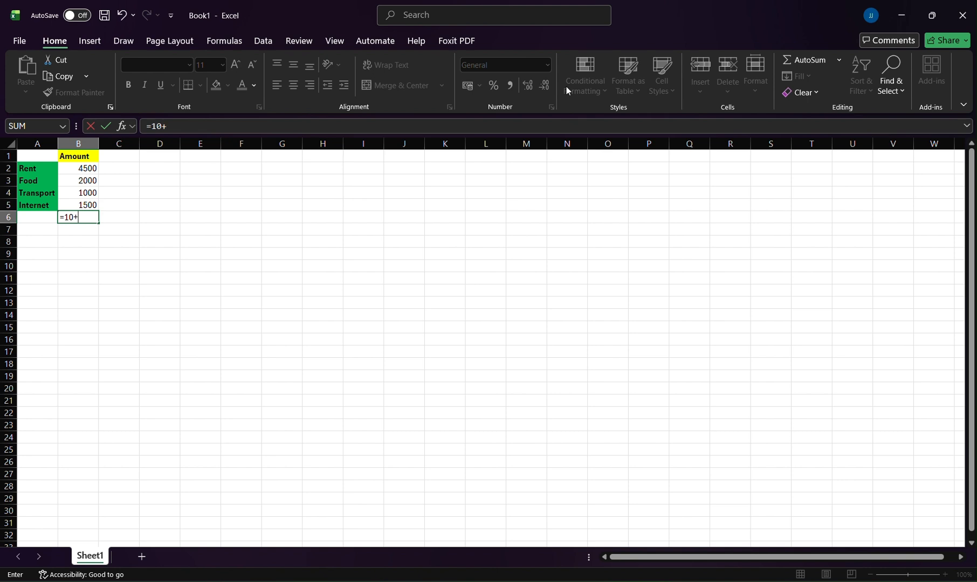
text(5)
key(Return)
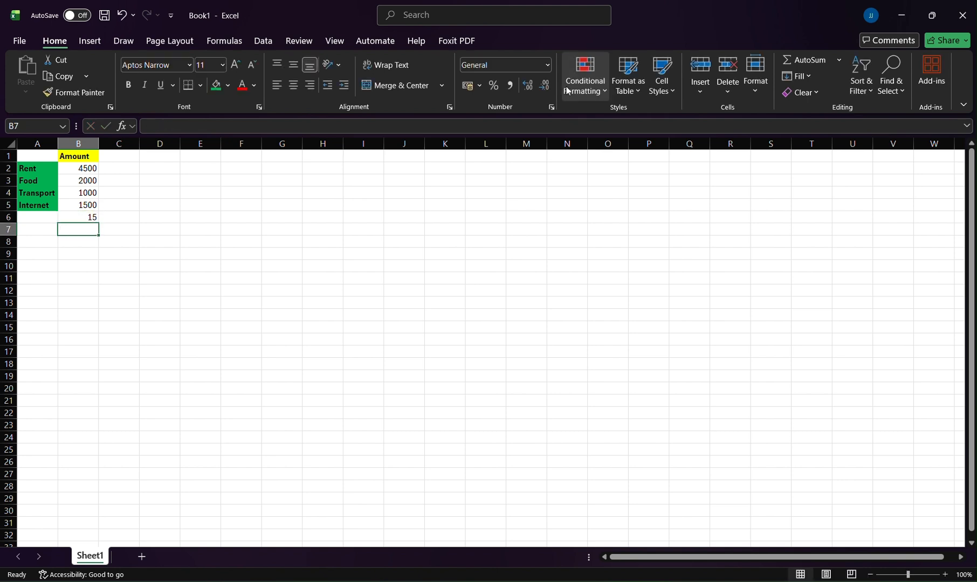
Step: Replace the formula in cell B6 with the cell-reference addition =B1+B2
key(Up)
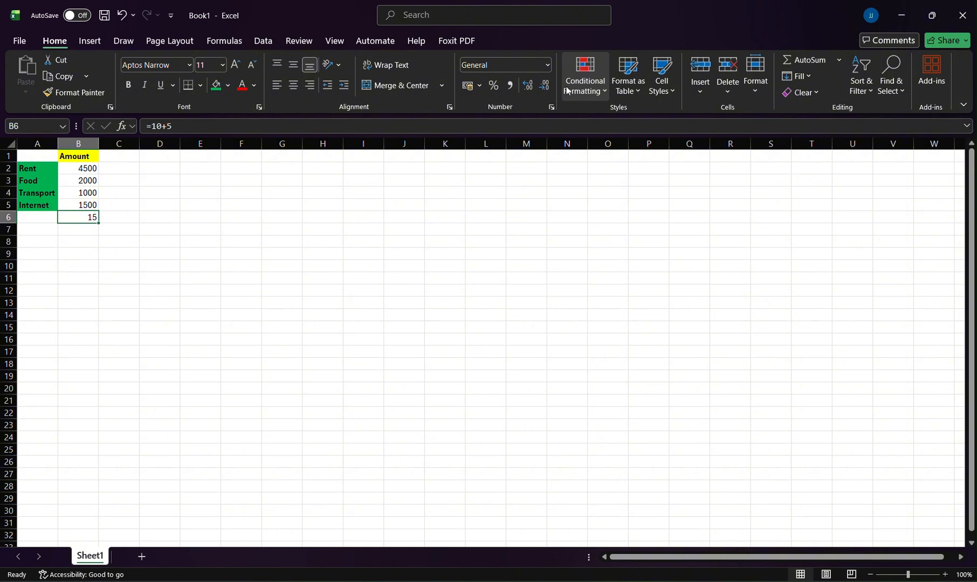
text(=)
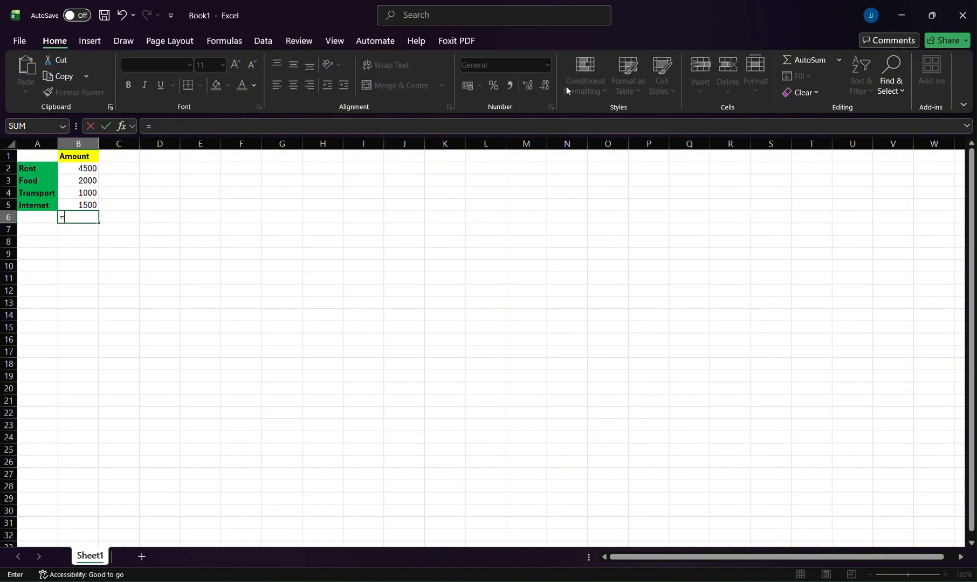
text(B1+B2)
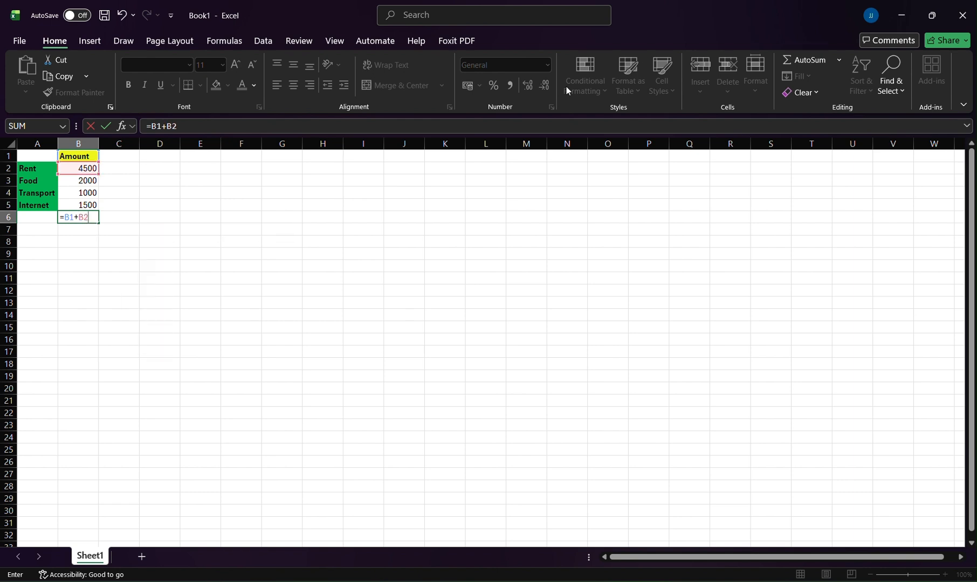
key(Return)
key(Up)
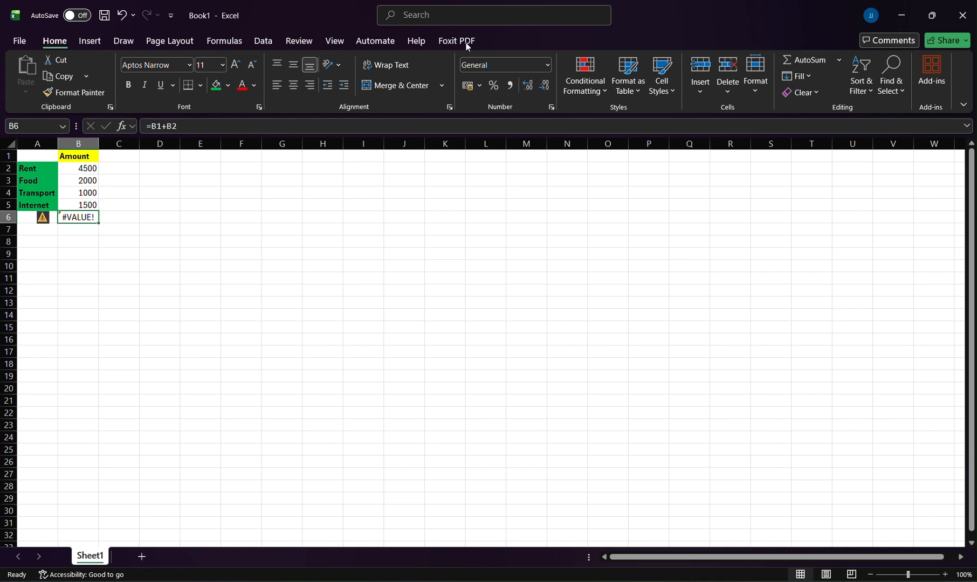
Step: Correct the formula in B6 to =B2+B3 and clear the cell
click(161, 126)
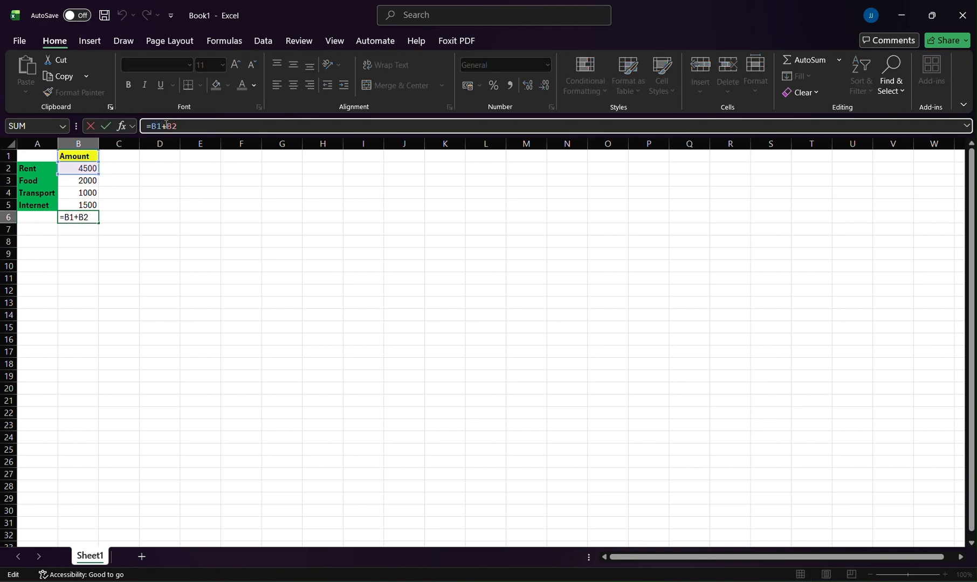
key(BackSpace)
text(2)
key(BackSpace)
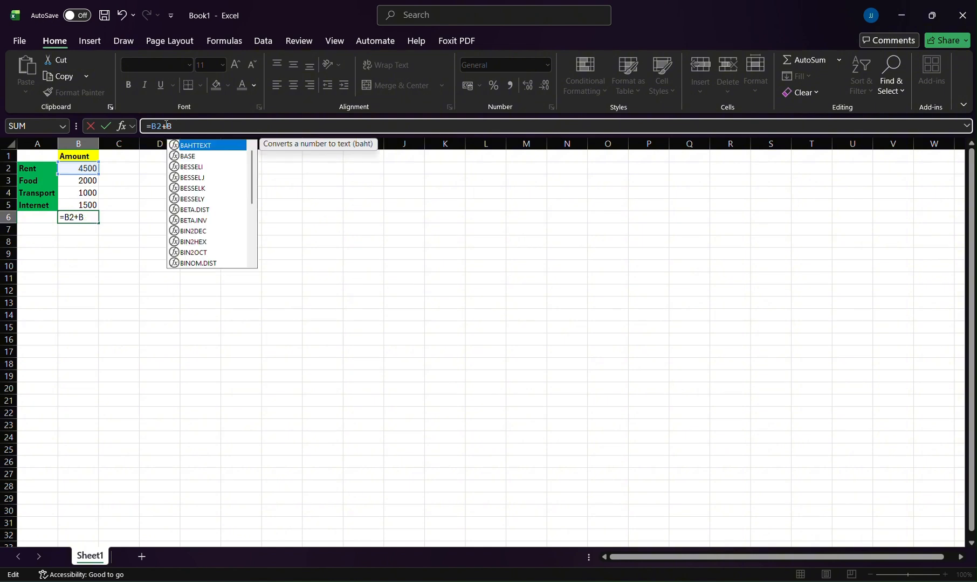
text(3)
key(Return)
key(Up)
key(Delete)
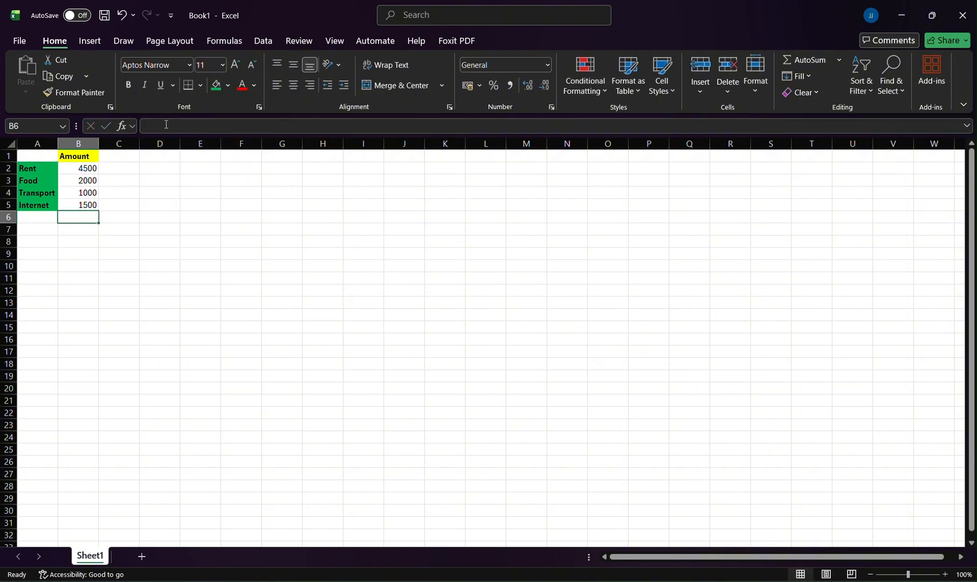
Step: Total the expense amounts in cell B6 with the formula =SUM(B2:B5)
text(=sum)
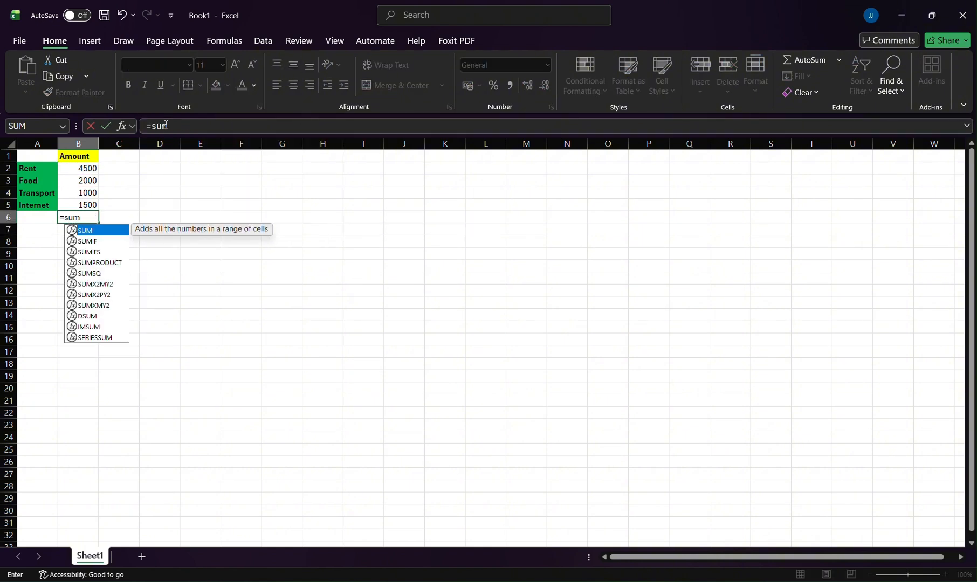
text(()
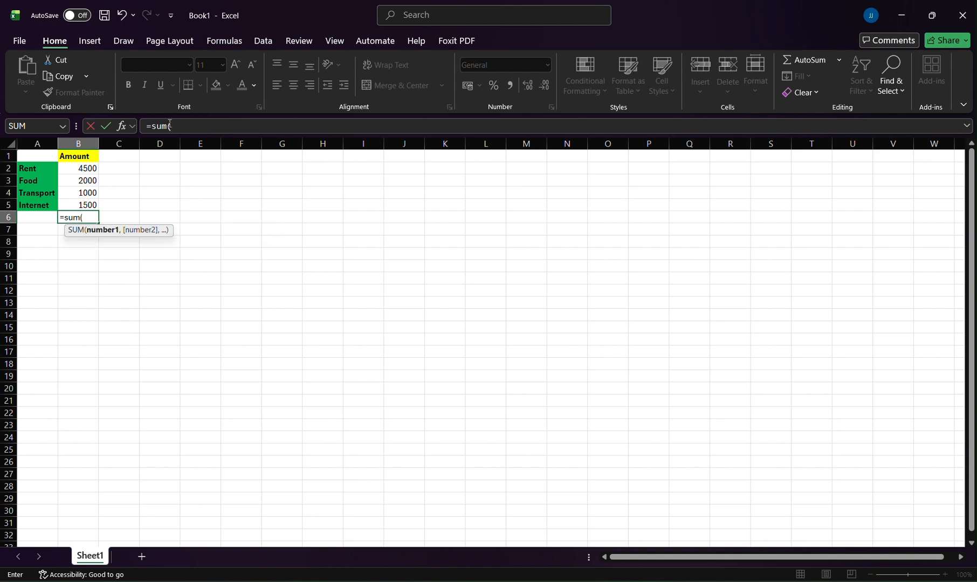
drag(88, 169, 84, 203)
text())
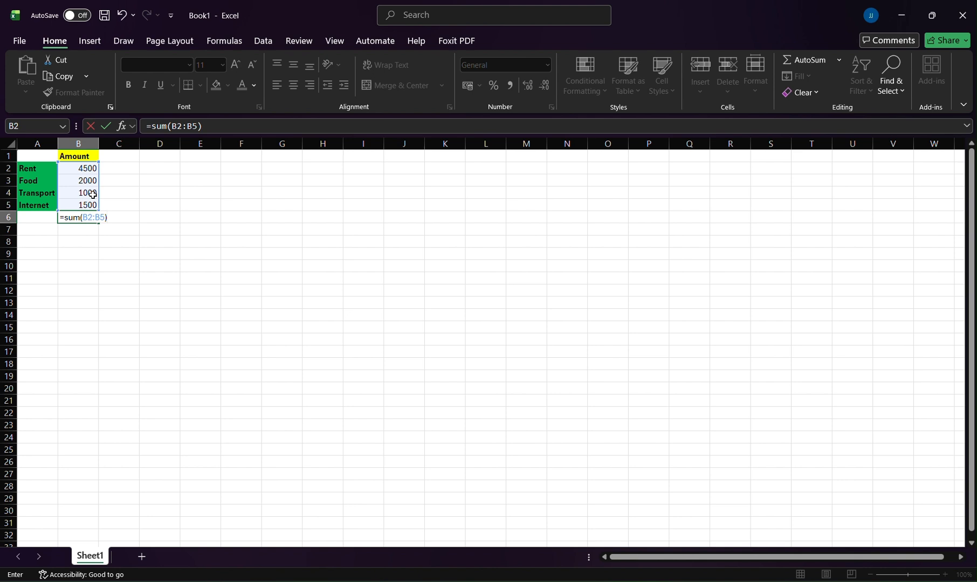
key(Return)
key(Up)
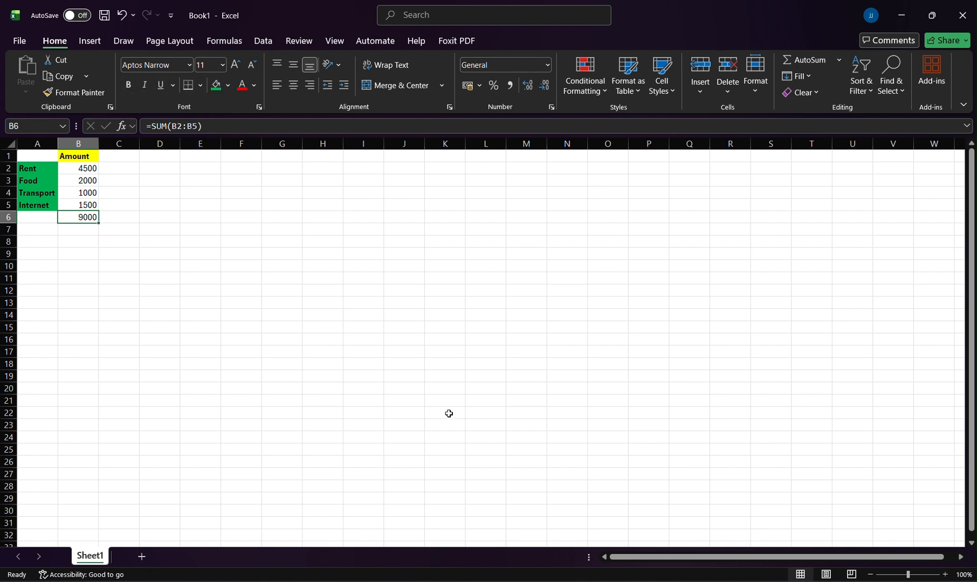
Step: Calculate the average of the amounts in B2:B5 in cell C6 with the AVERAGE function
key(Right)
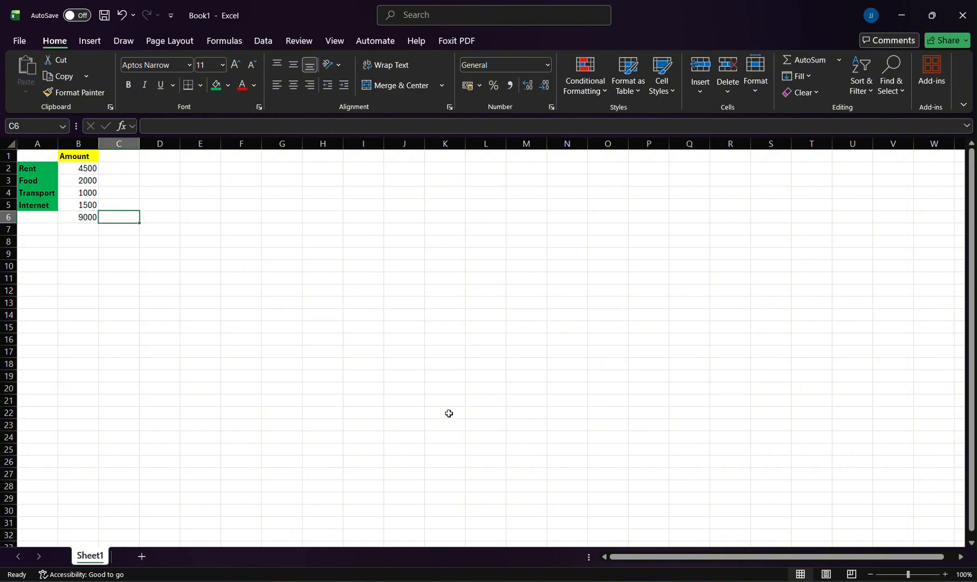
text(=aver)
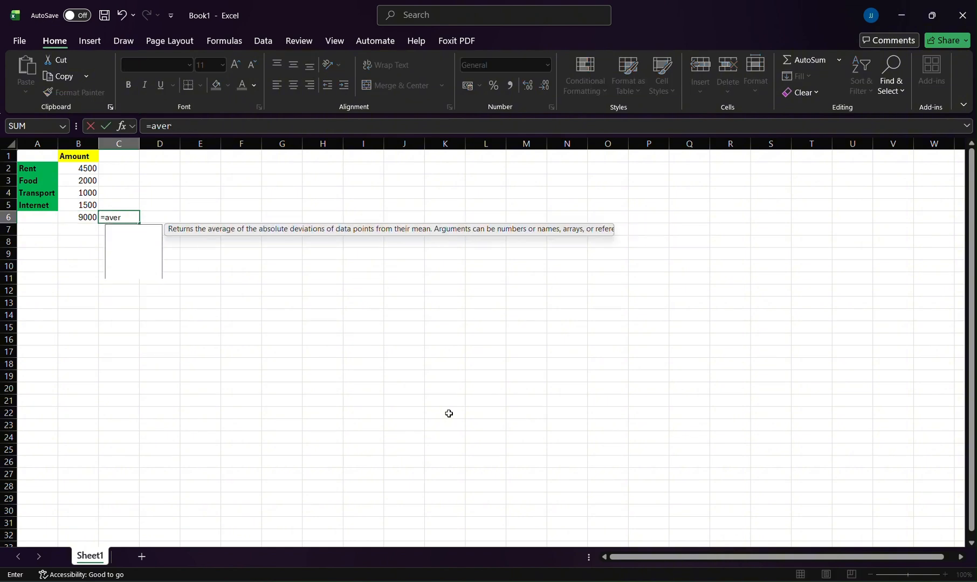
text(age()
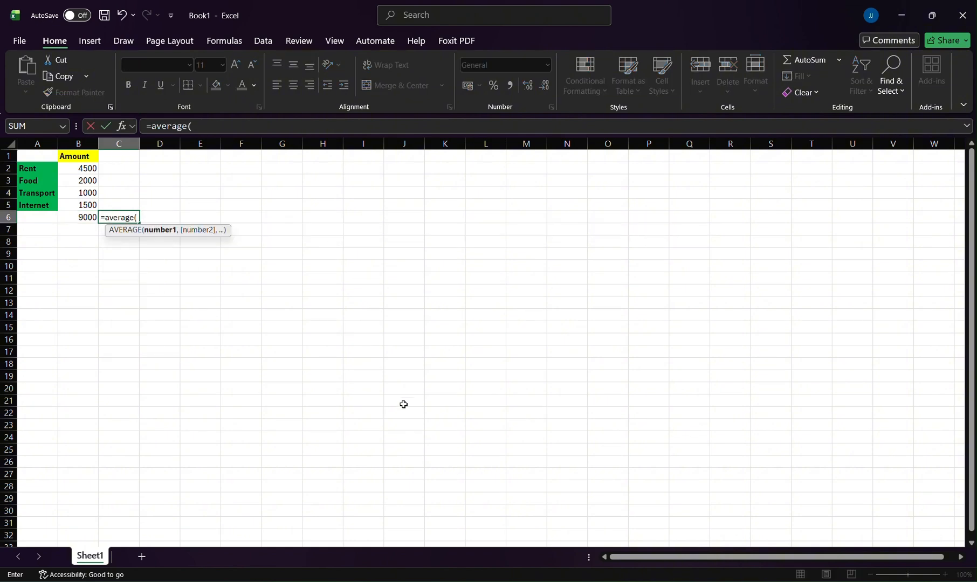
drag(81, 166, 87, 203)
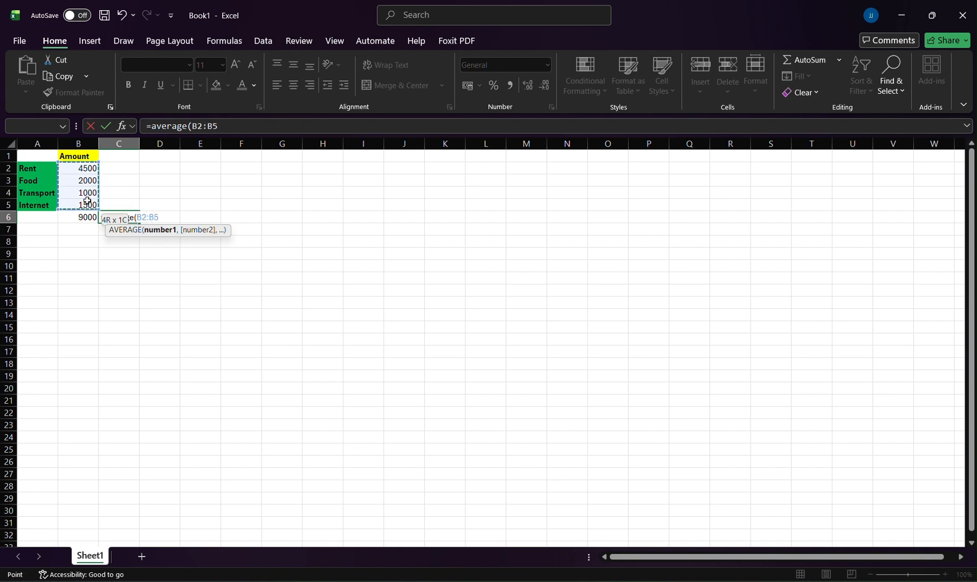
key(Return)
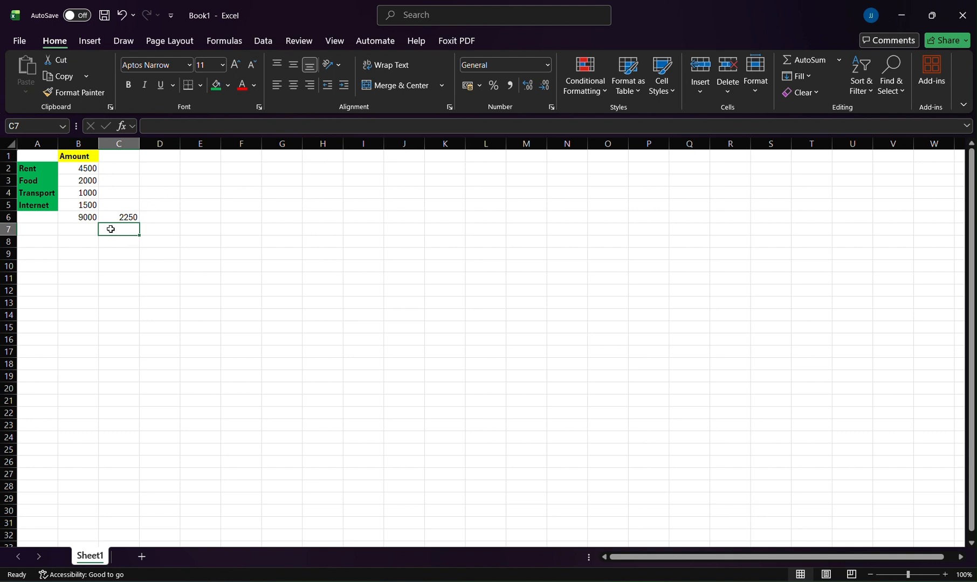
Step: Clear the total in cell B6 and recalculate the sum of the amounts in B2:B5 there with AutoSum
drag(83, 169, 85, 206)
click(802, 59)
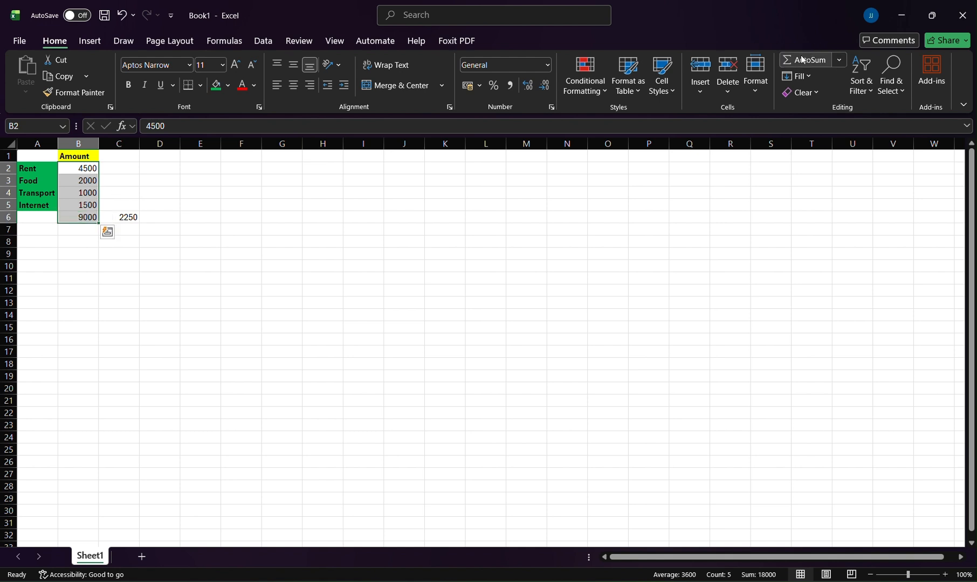
click(325, 356)
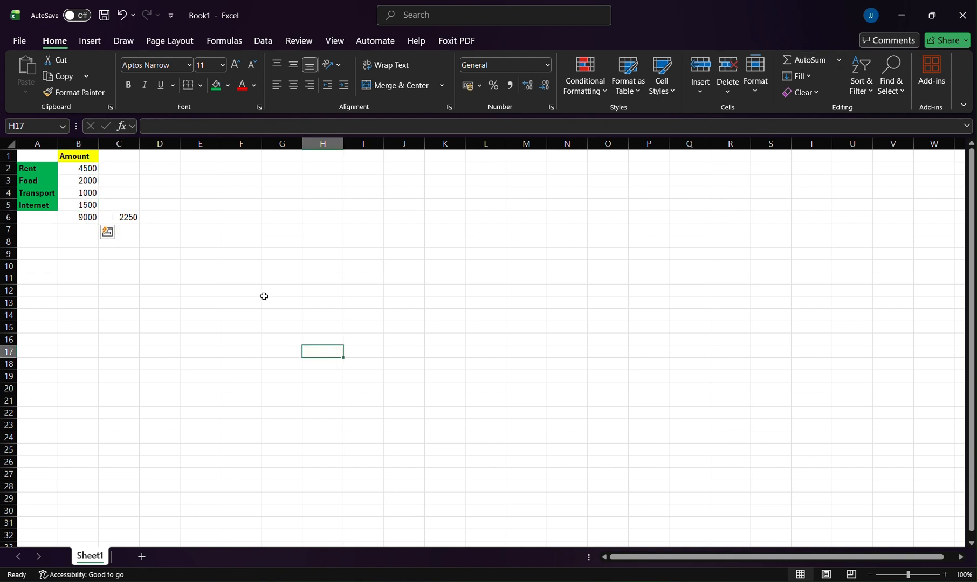
click(87, 212)
key(BackSpace)
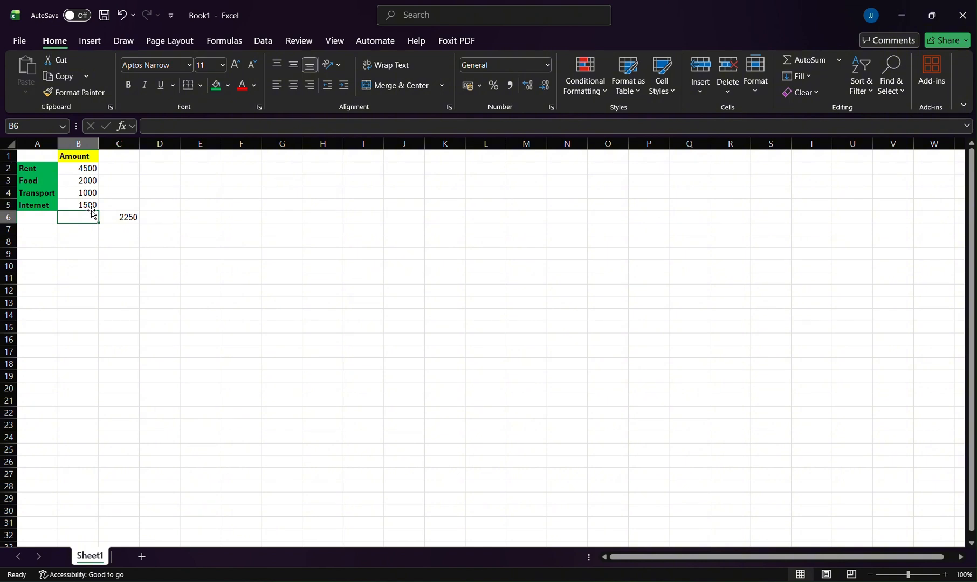
click(801, 62)
key(shift+Return)
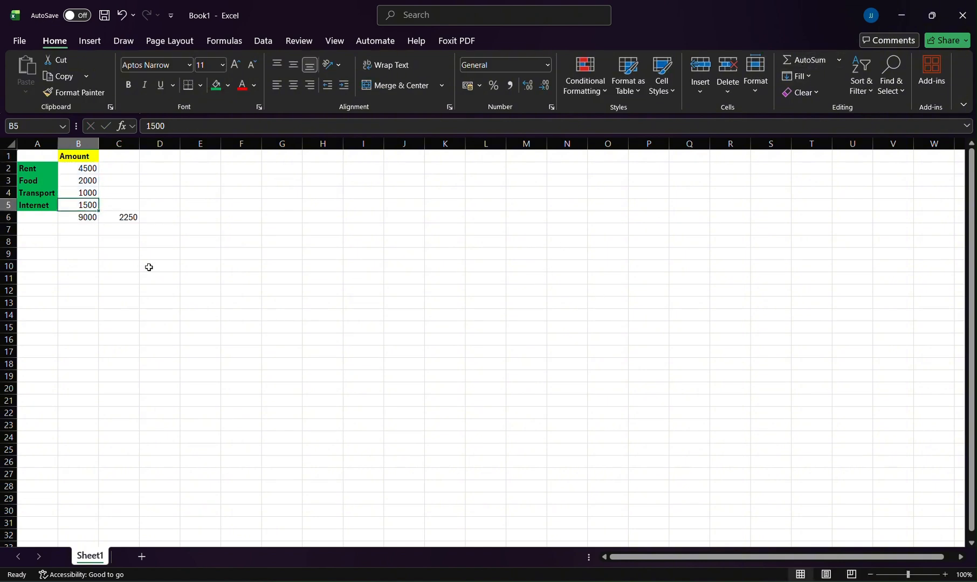
Step: Examine the formulas behind the total in cell B6 and the average in cell C6
double_click(83, 218)
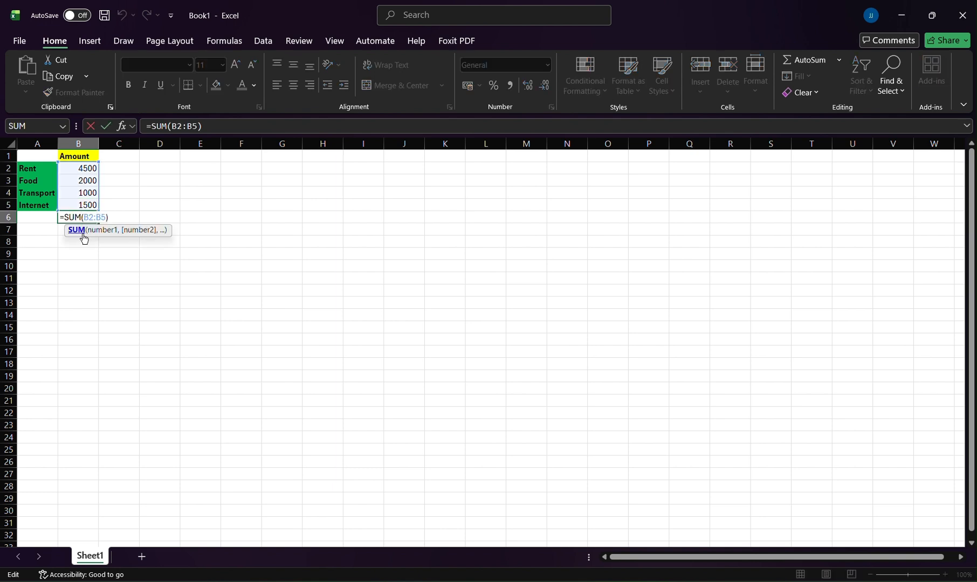
click(54, 274)
click(79, 221)
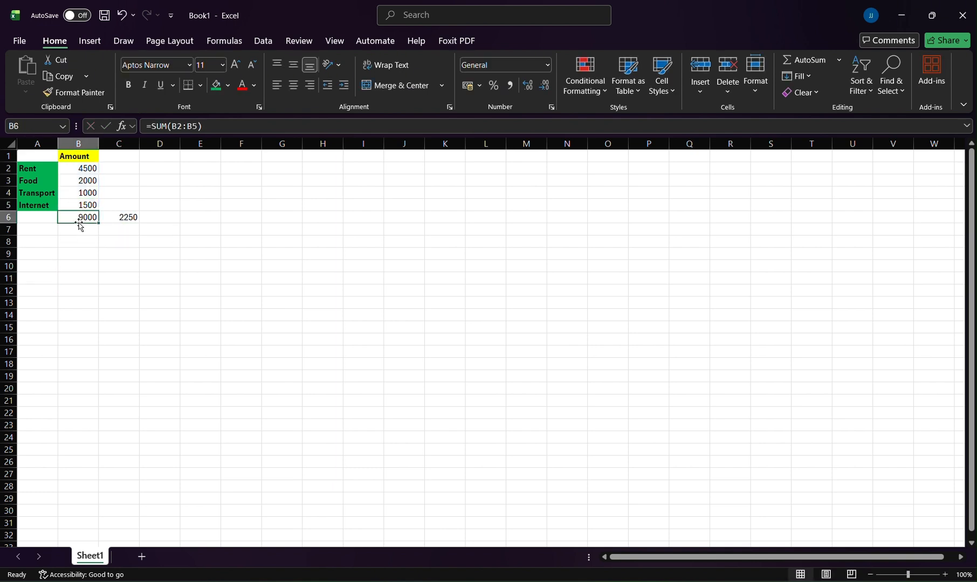
double_click(80, 222)
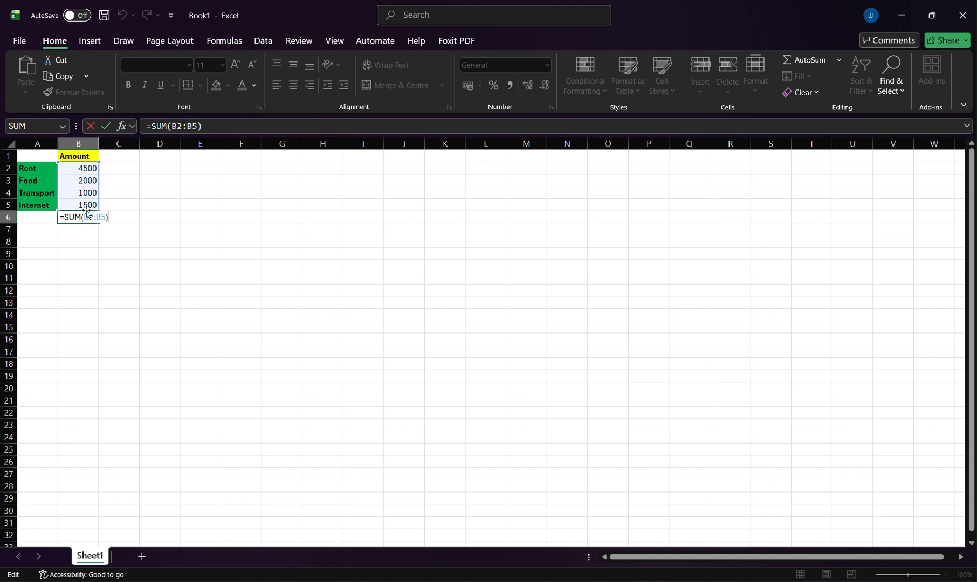
click(80, 267)
click(127, 216)
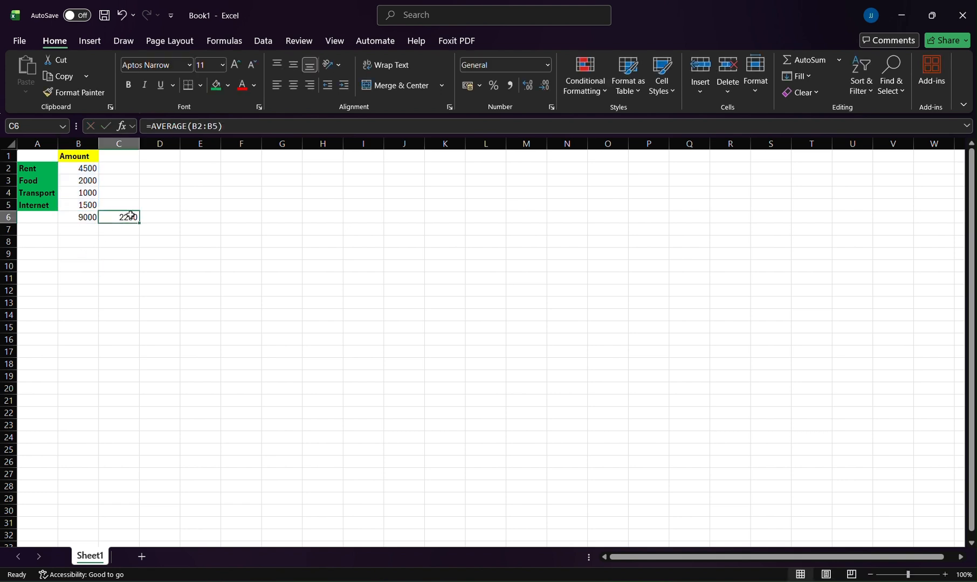
Step: Enter the date January 1, 2026 in cell F2
click(233, 169)
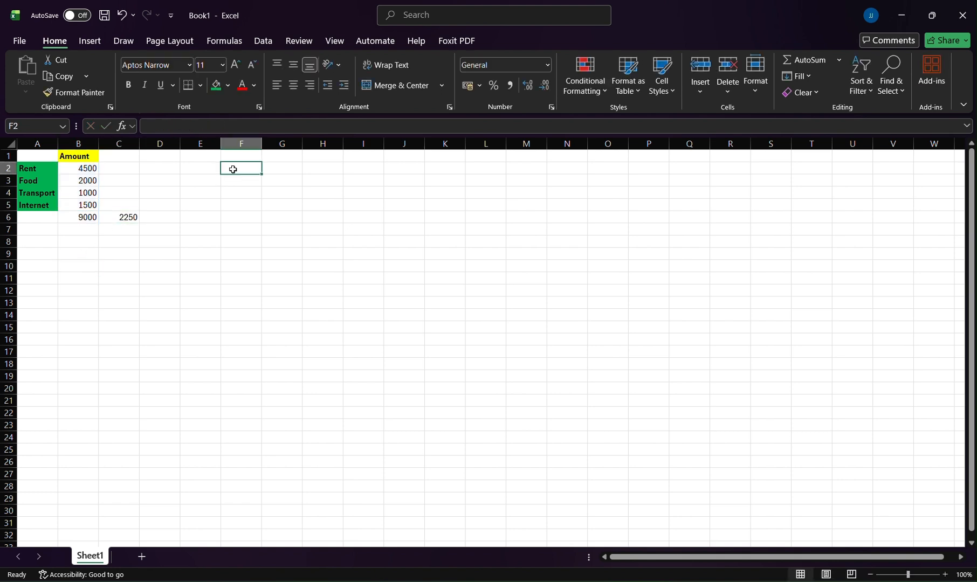
text(Janua)
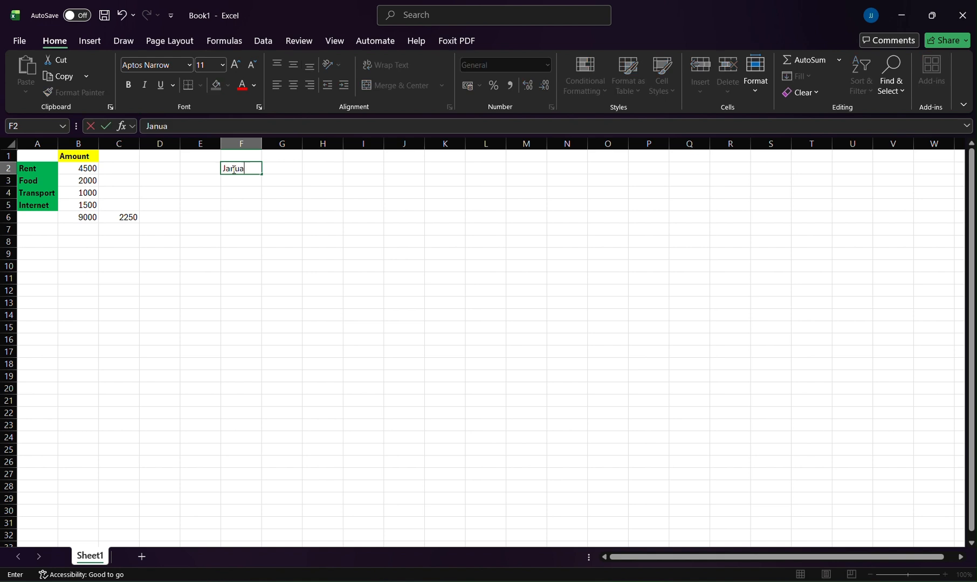
text(ry 1, 2026)
key(Return)
Step: Autofit the width of column F and fill the date in F2 down as a series through F18
double_click(262, 143)
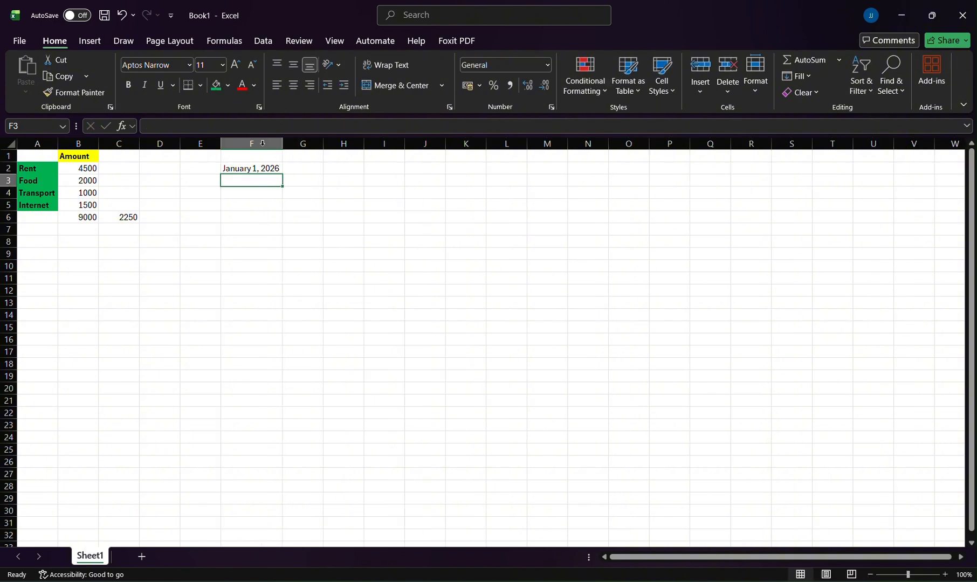
click(247, 168)
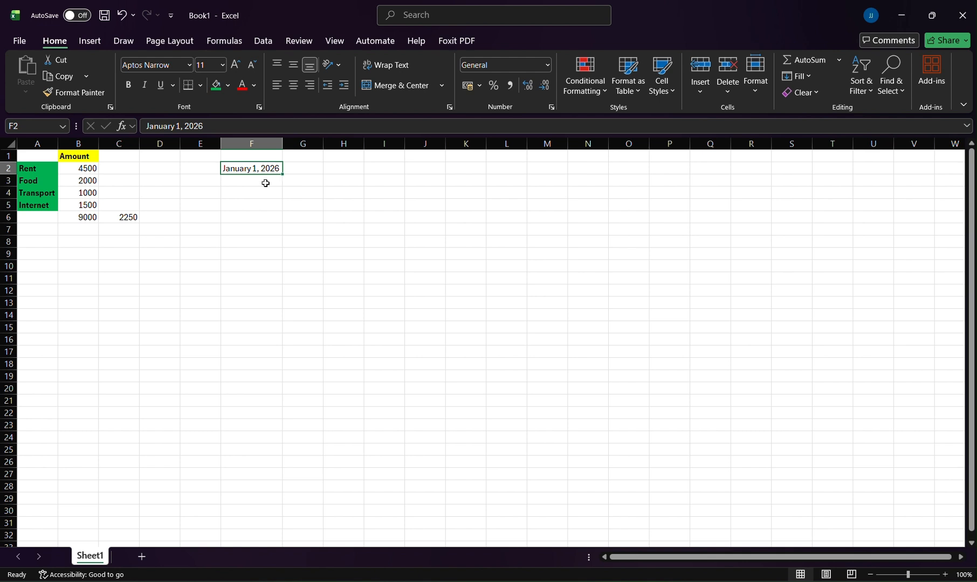
drag(285, 172, 283, 370)
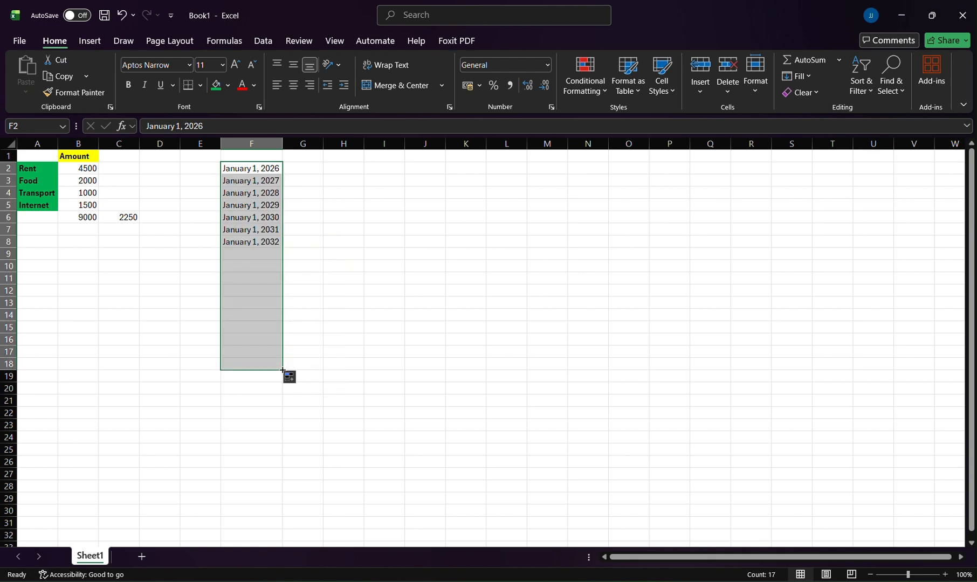
click(255, 167)
double_click(255, 167)
text(4)
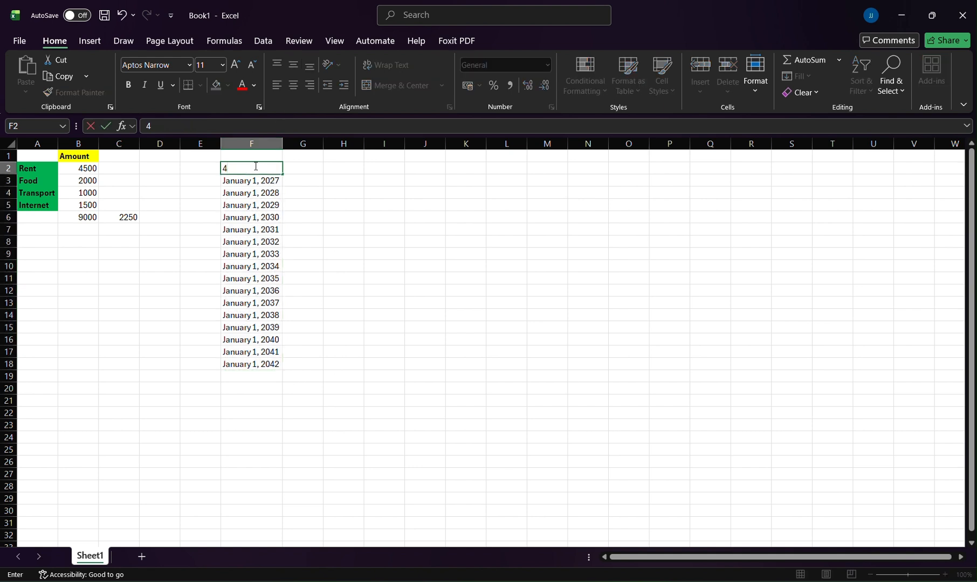
key(BackSpace)
key(ctrl+z)
click(407, 216)
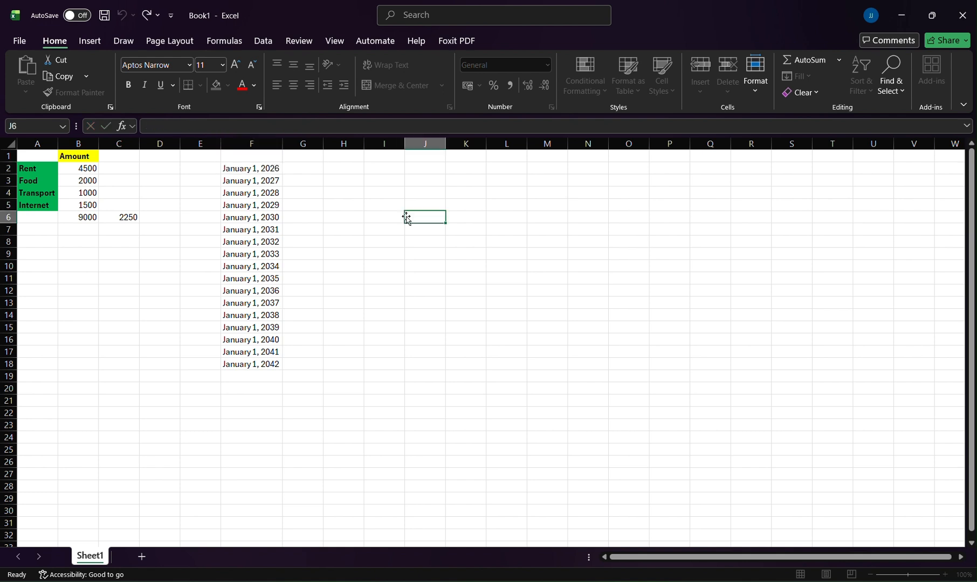
Step: Enter January in cell H2 and fill the month names down through December in H13
click(314, 178)
key(Up)
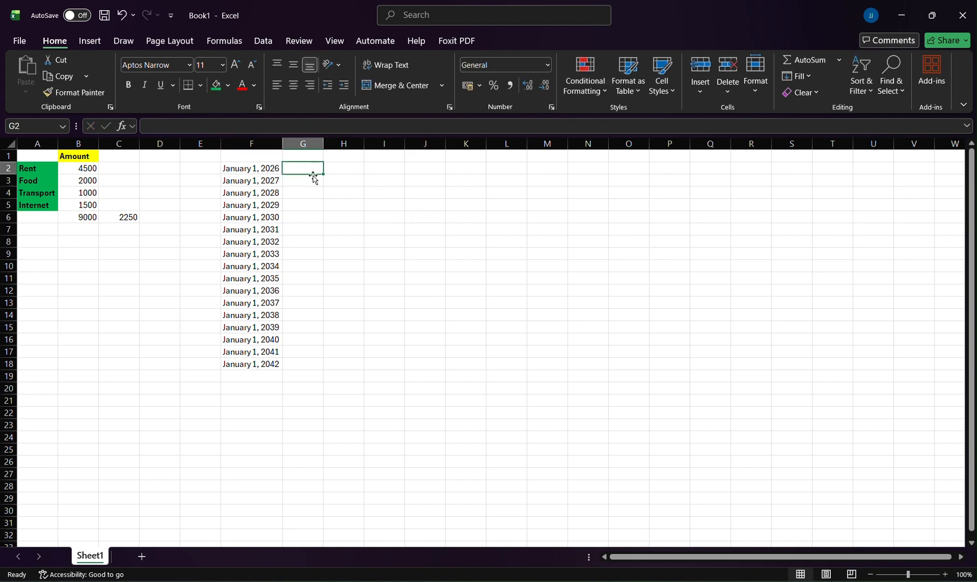
key(Right)
text(January)
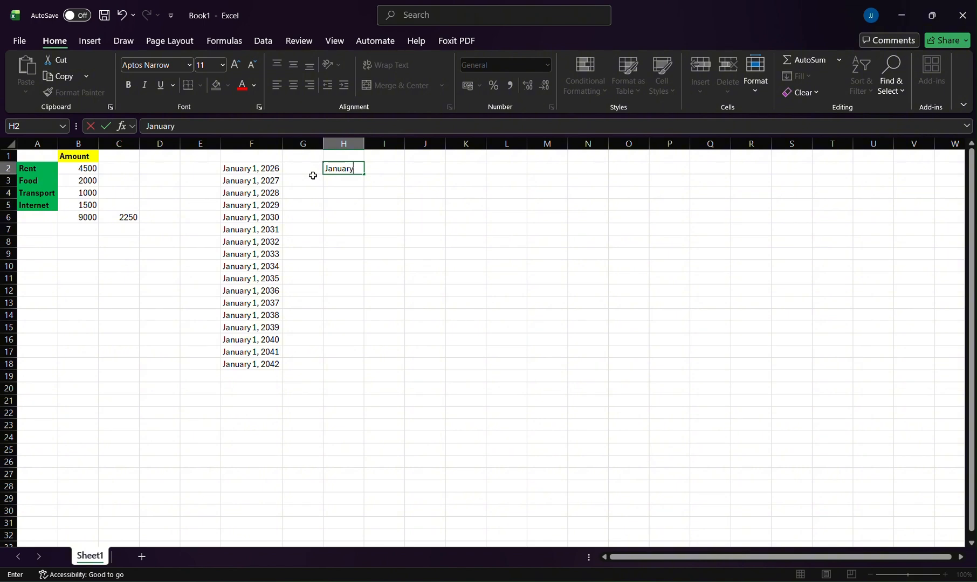
key(Return)
click(344, 168)
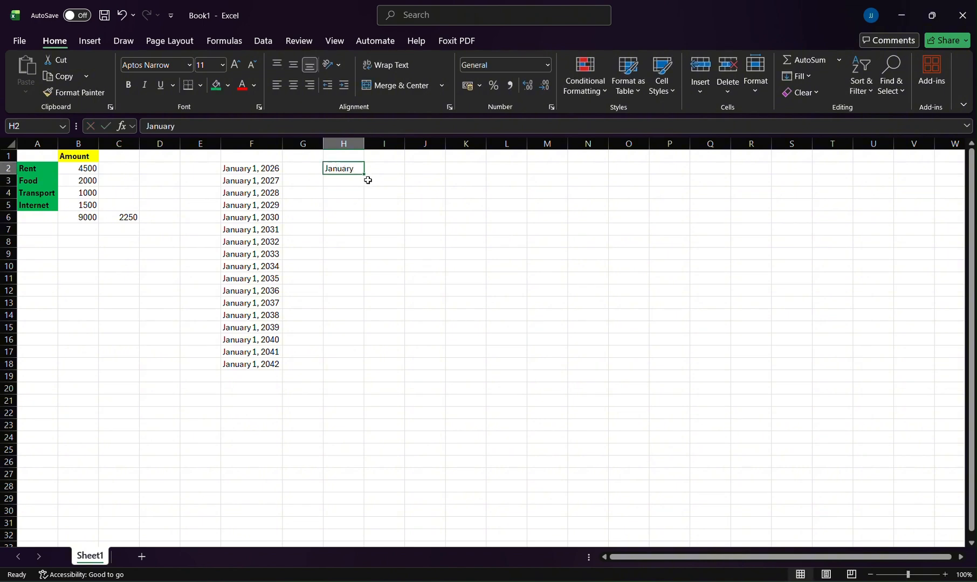
drag(363, 174, 349, 310)
click(455, 268)
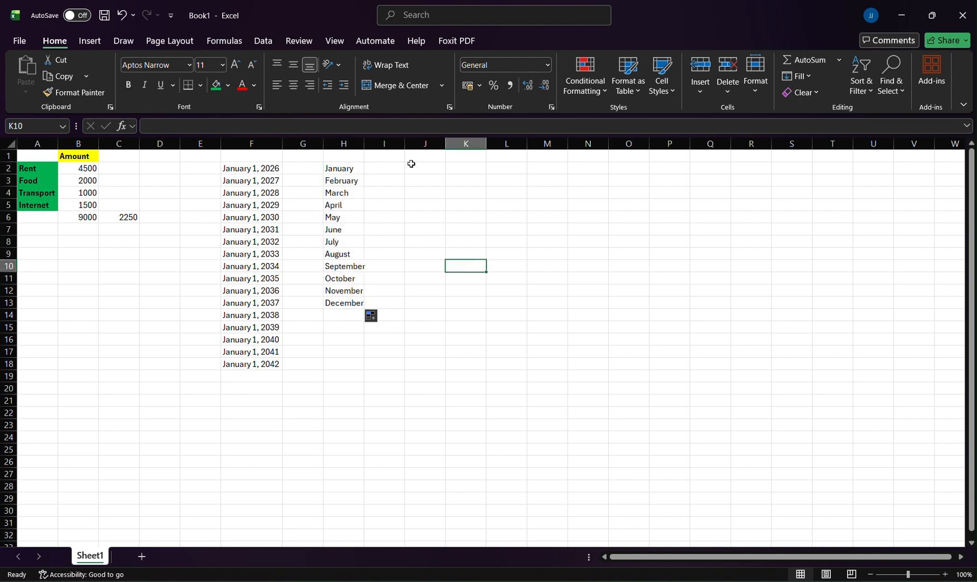
Step: Enter 1 and 2 in cells J2 and J3 and fill the number series down through 12 in J13
click(425, 168)
text(1)
key(Return)
text(2)
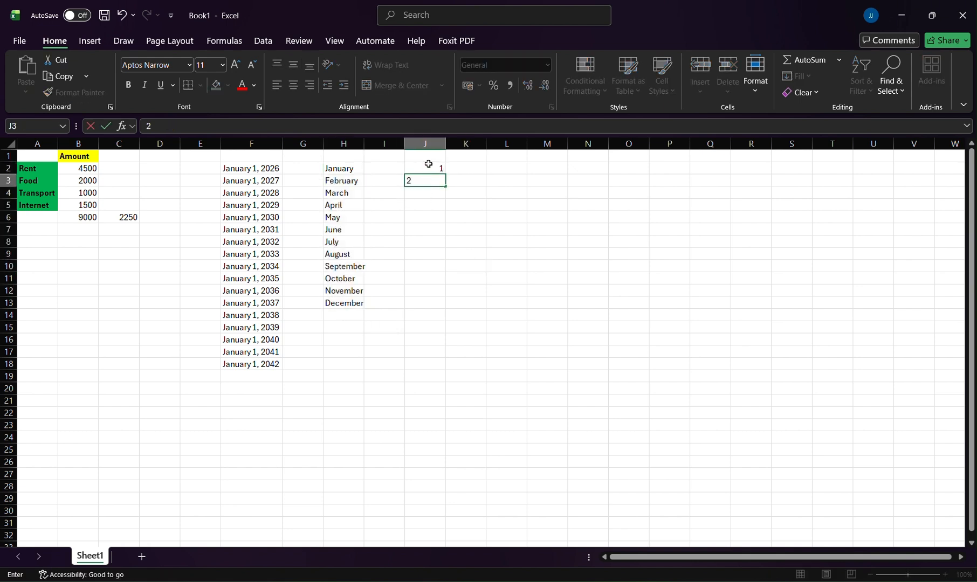
drag(430, 165, 448, 312)
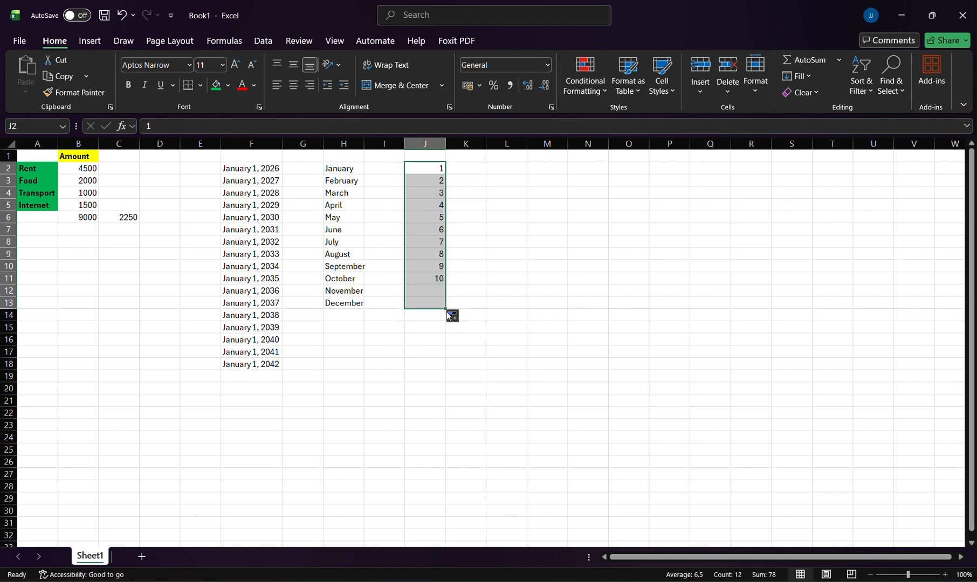
click(497, 326)
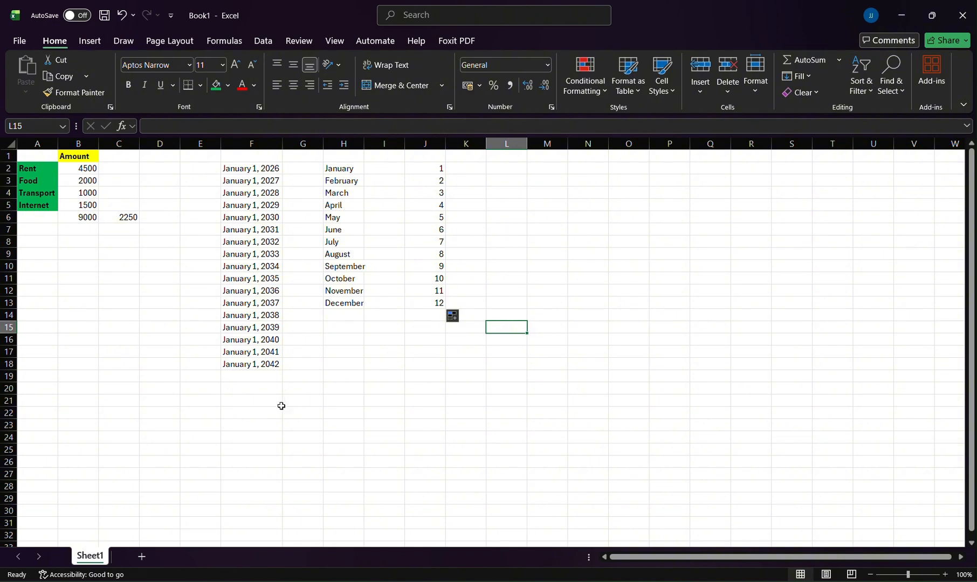
Step: Insert the recommended Clustered Column chart based on the expense range A1:C6
click(52, 379)
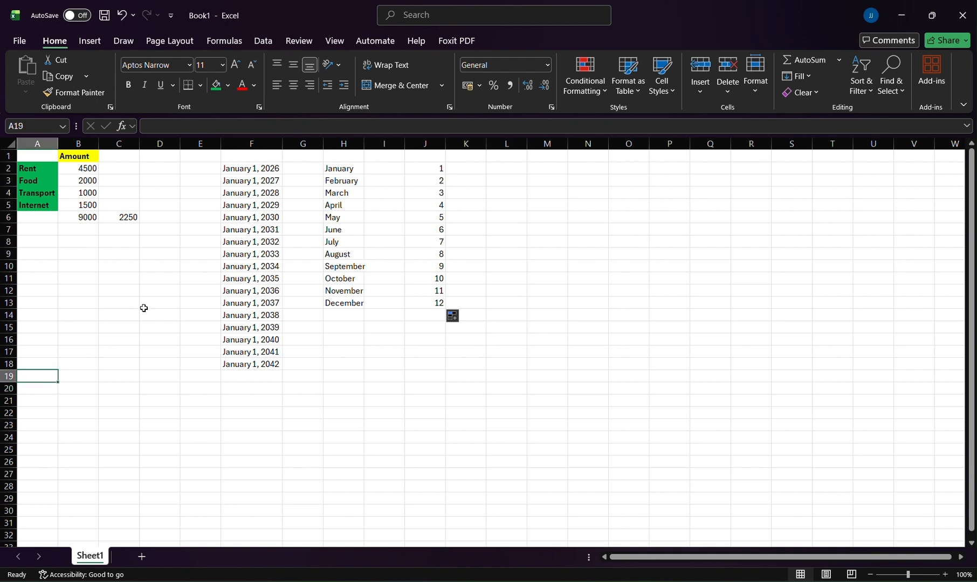
drag(51, 155, 127, 215)
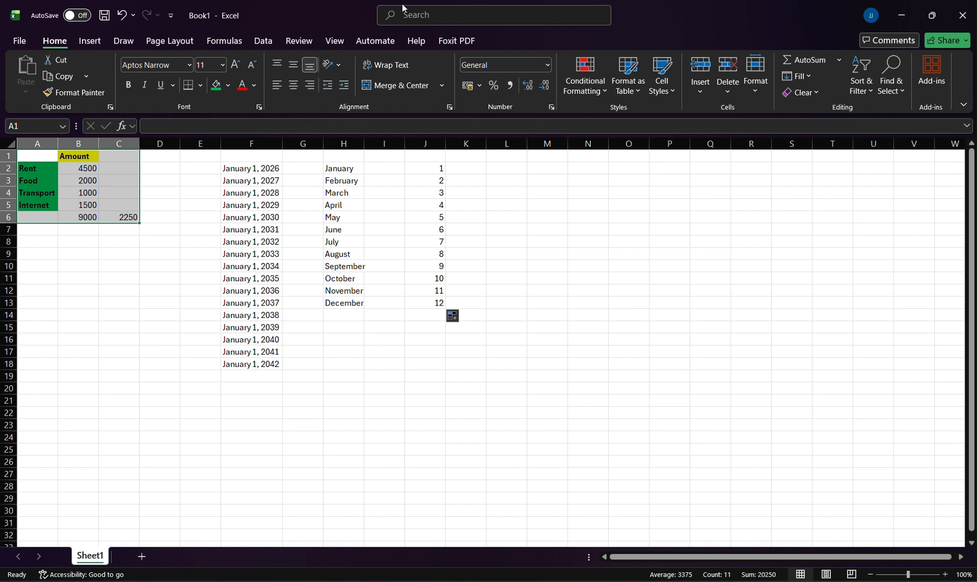
click(102, 41)
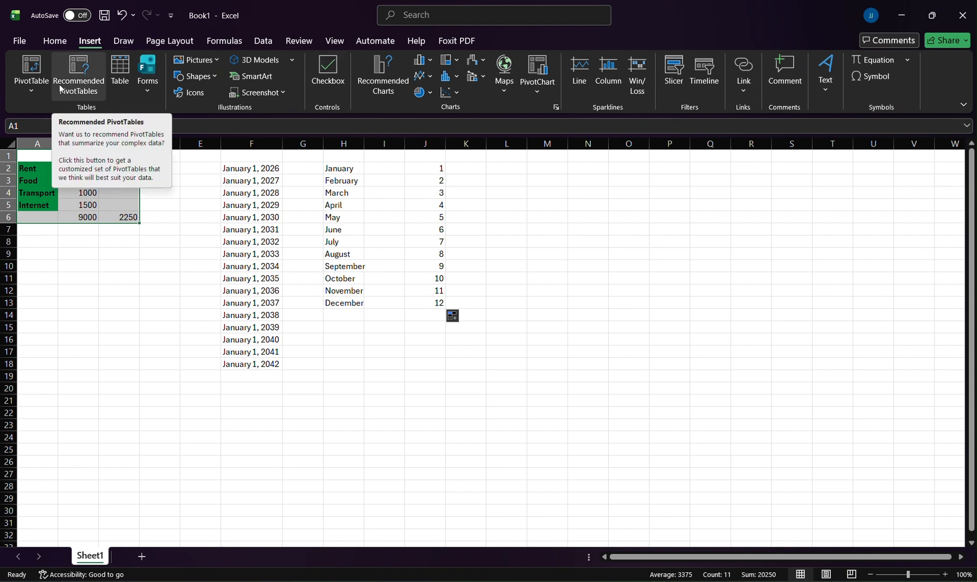
click(393, 72)
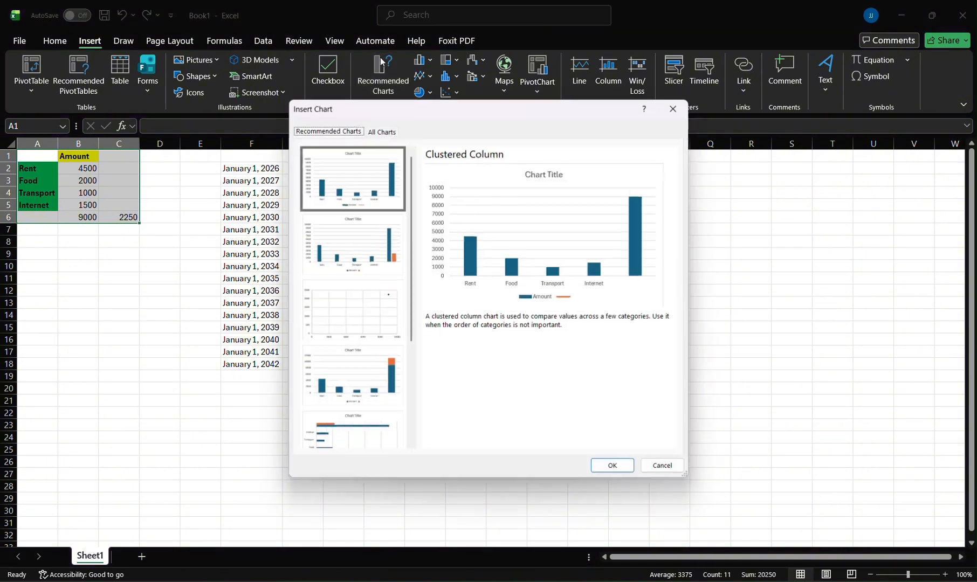
click(612, 467)
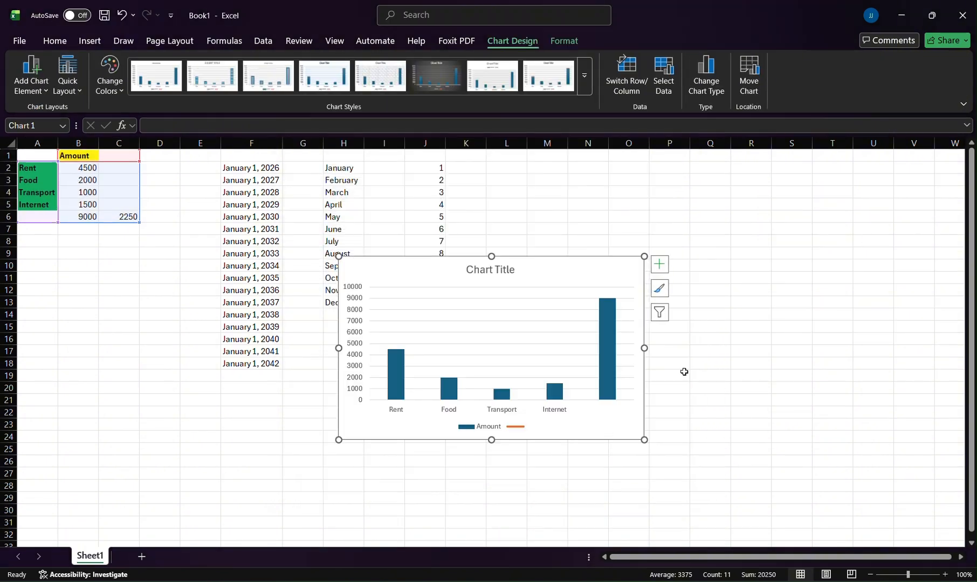
Step: Move the chart clear of the number series and enlarge it to span about columns L to U, rows 8 to 25
drag(447, 359, 573, 279)
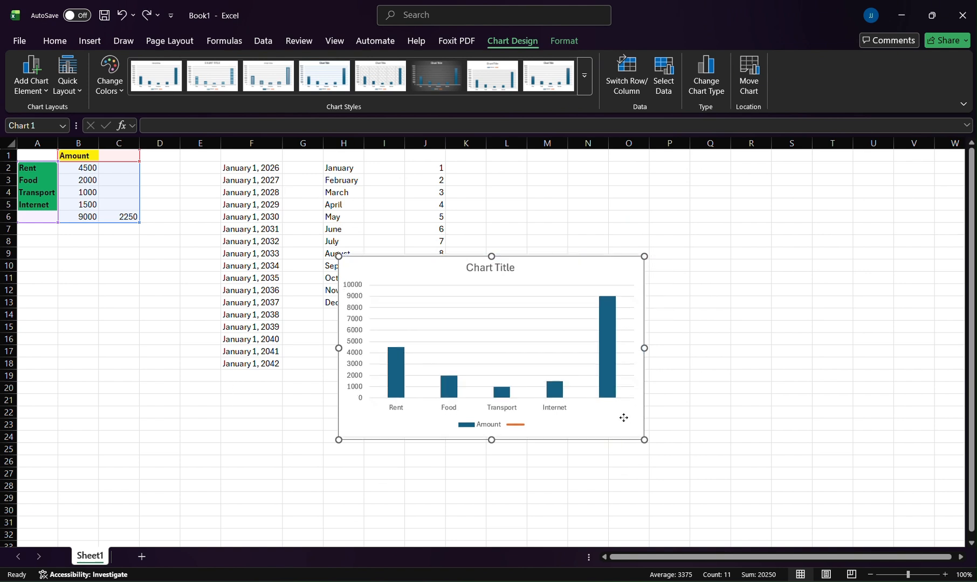
drag(626, 417, 757, 263)
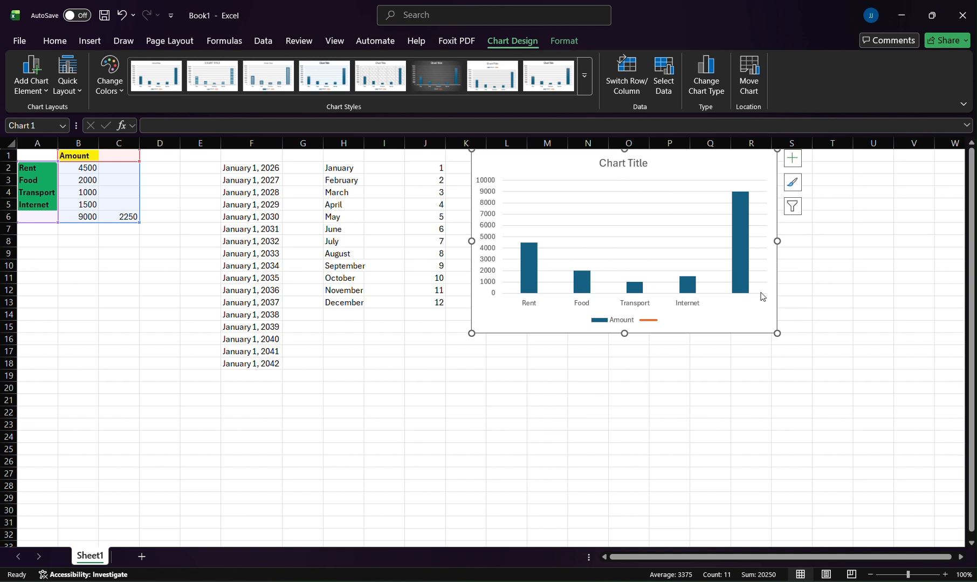
drag(725, 326, 860, 453)
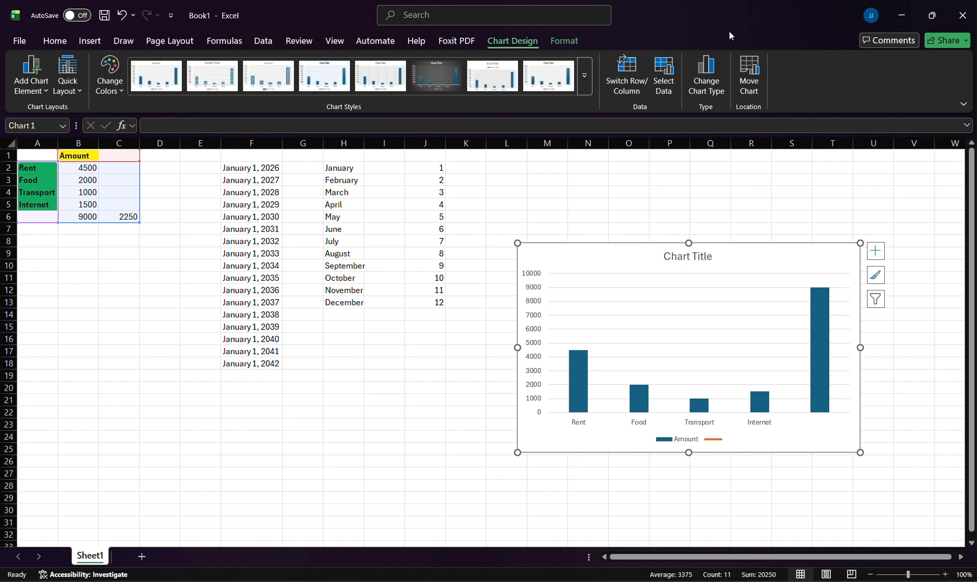
Step: Try several preset chart styles on the expense chart, including the third, fifth and eighth, and return to the first style
click(584, 85)
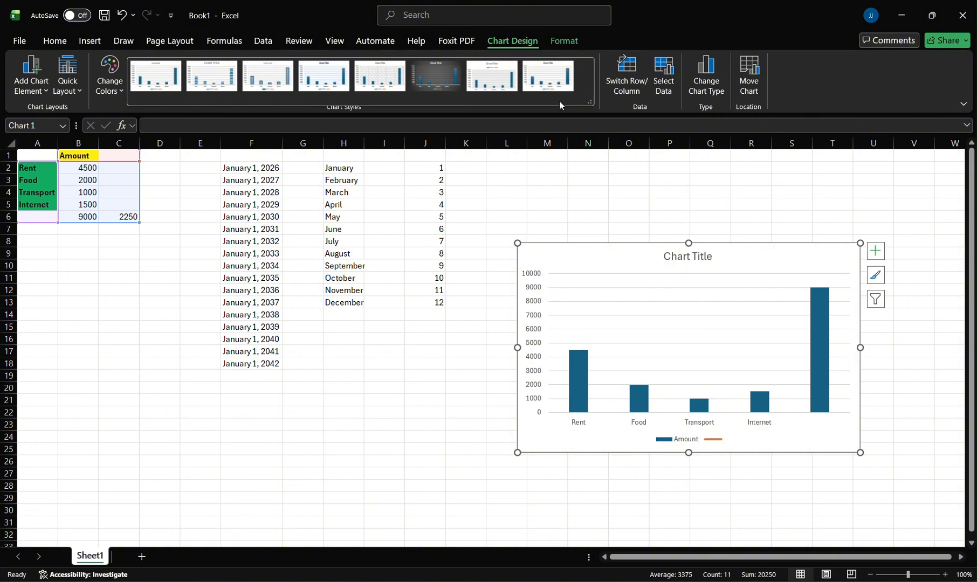
click(279, 80)
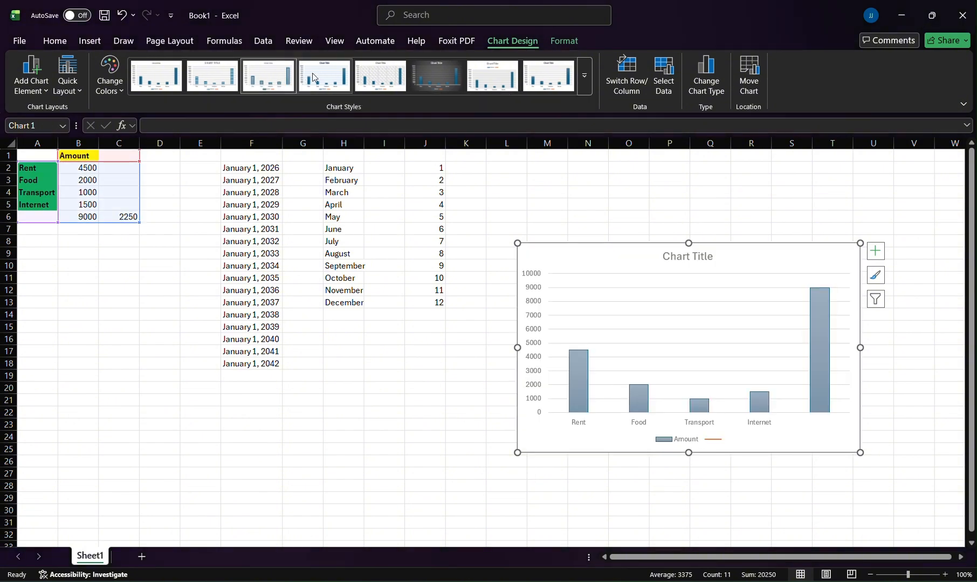
click(380, 75)
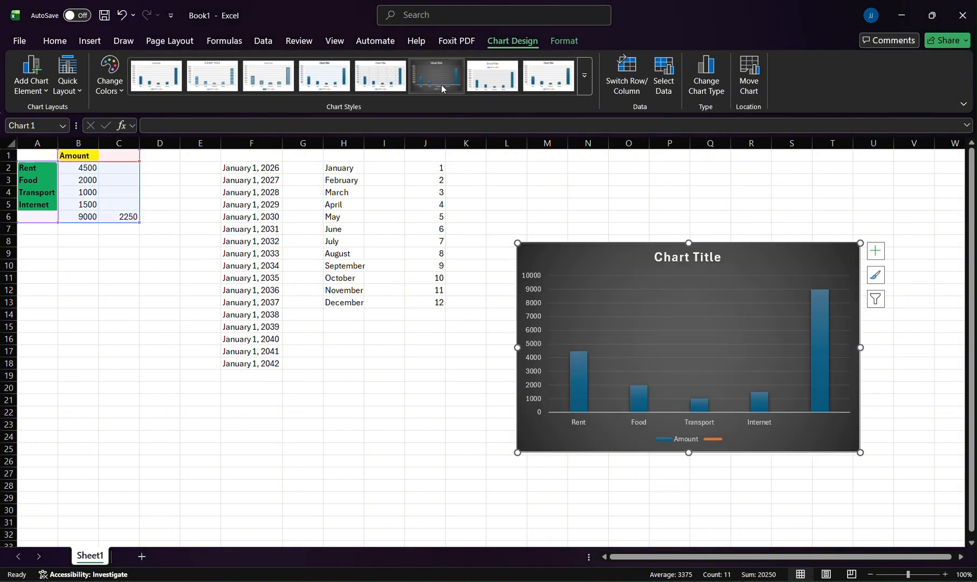
click(499, 89)
click(552, 78)
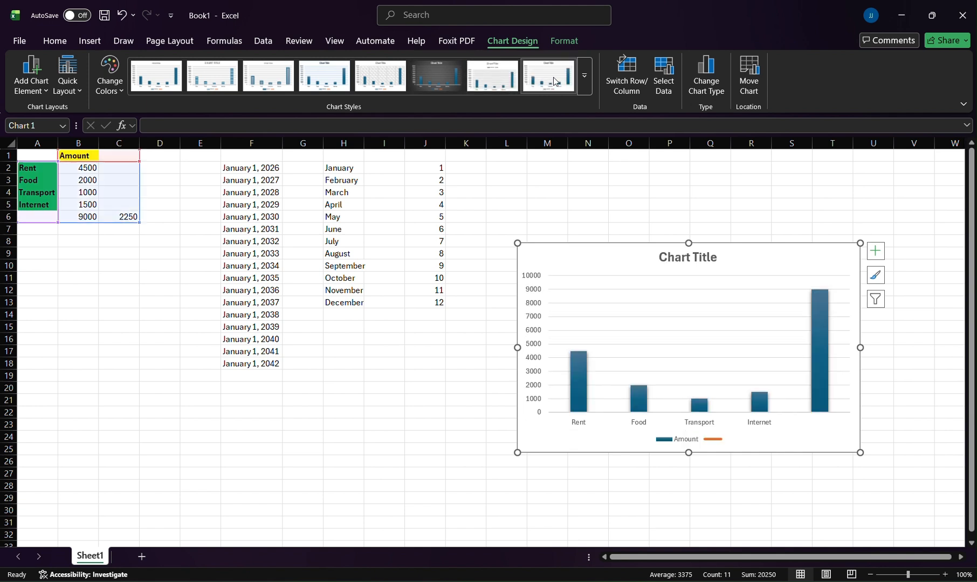
click(164, 66)
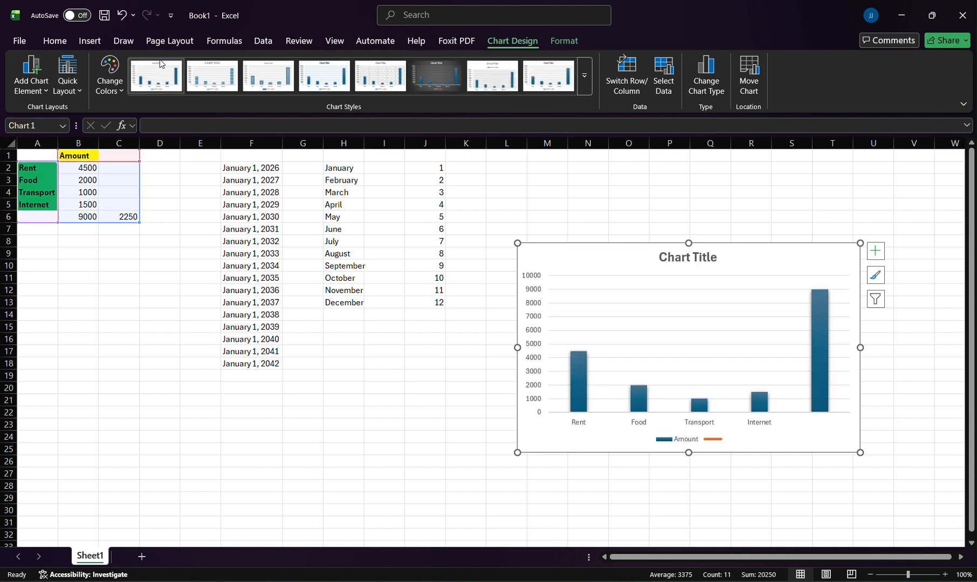
click(115, 315)
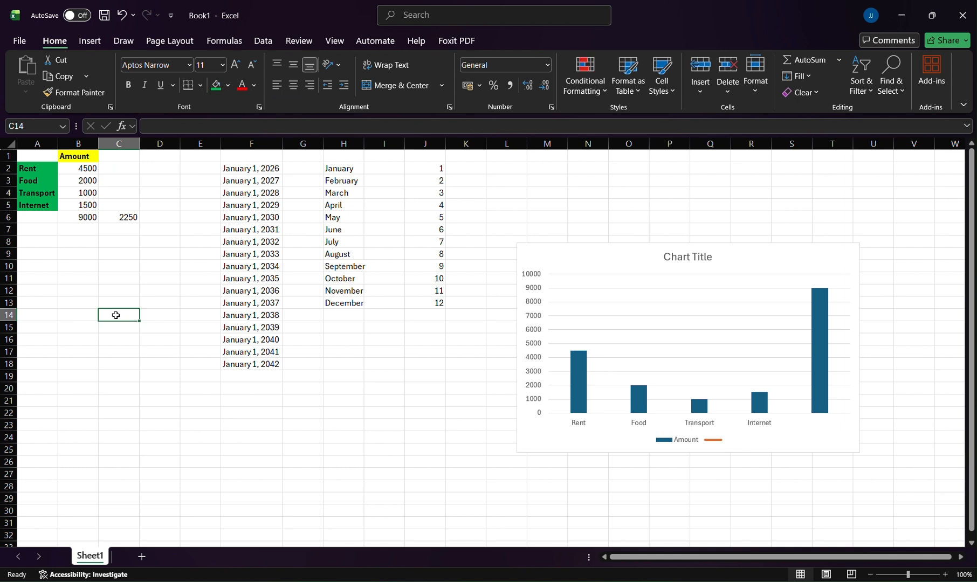